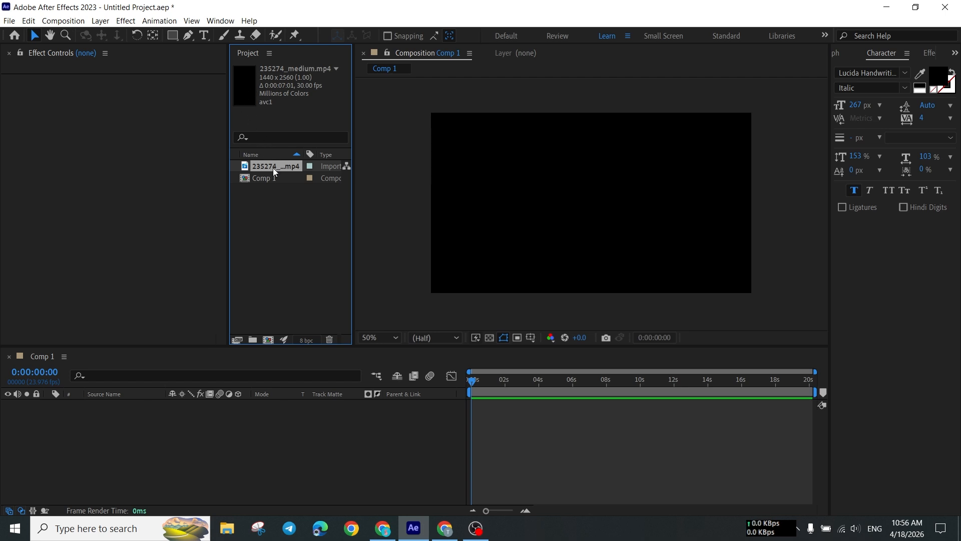
Add the 235274_medium.mp4 footage to Comp 1 and position it so the water covers the whole frame
drag(275, 171, 472, 167)
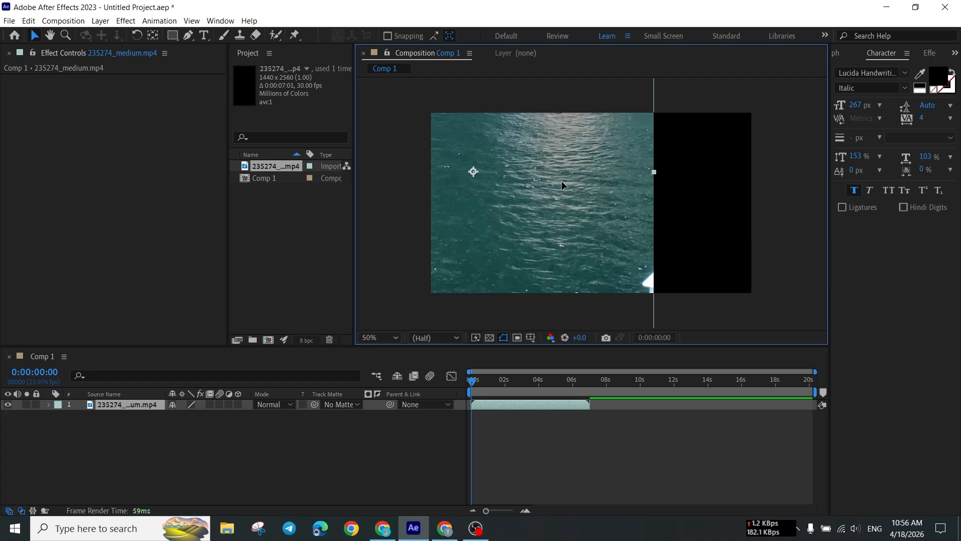
drag(560, 182, 668, 185)
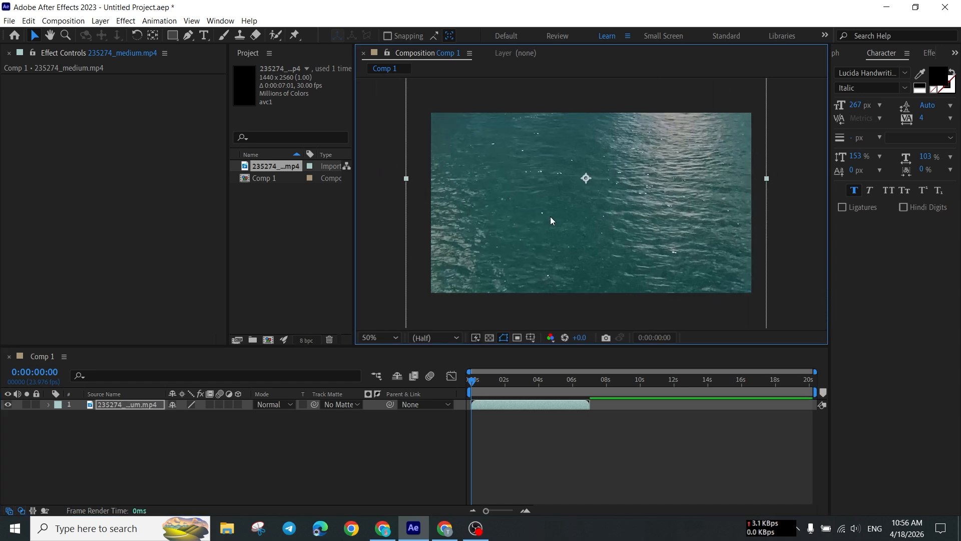
scroll(554, 201, down, 1)
scroll(556, 196, up, 1)
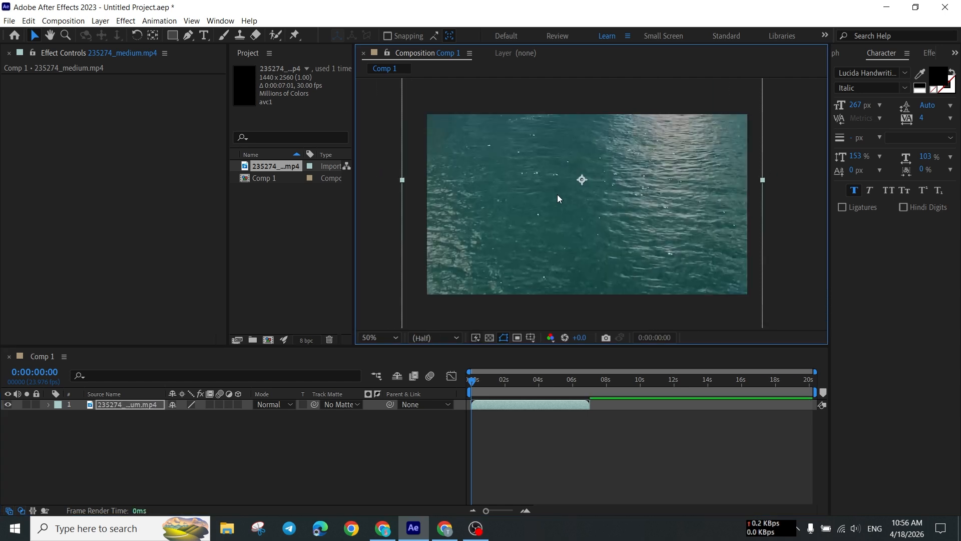
scroll(557, 195, down, 1)
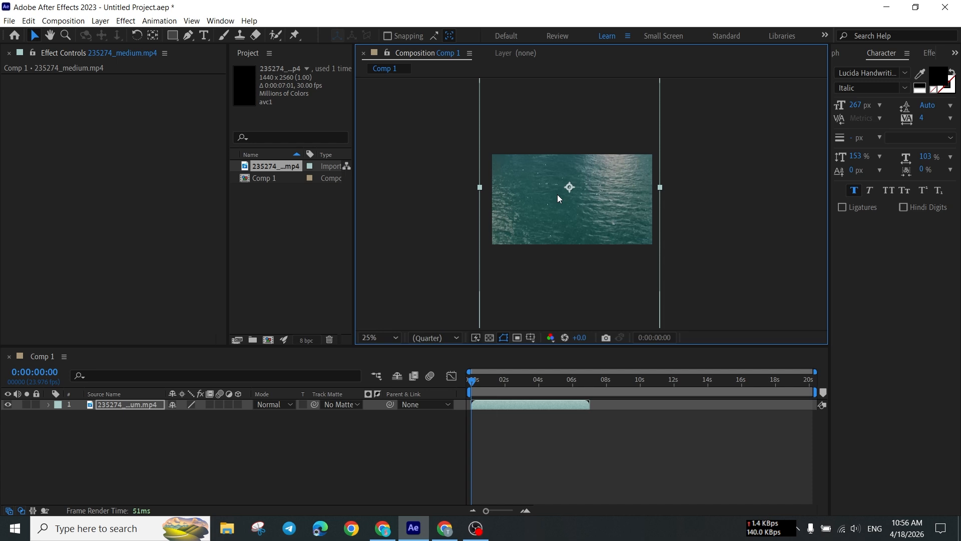
scroll(558, 199, up, 1)
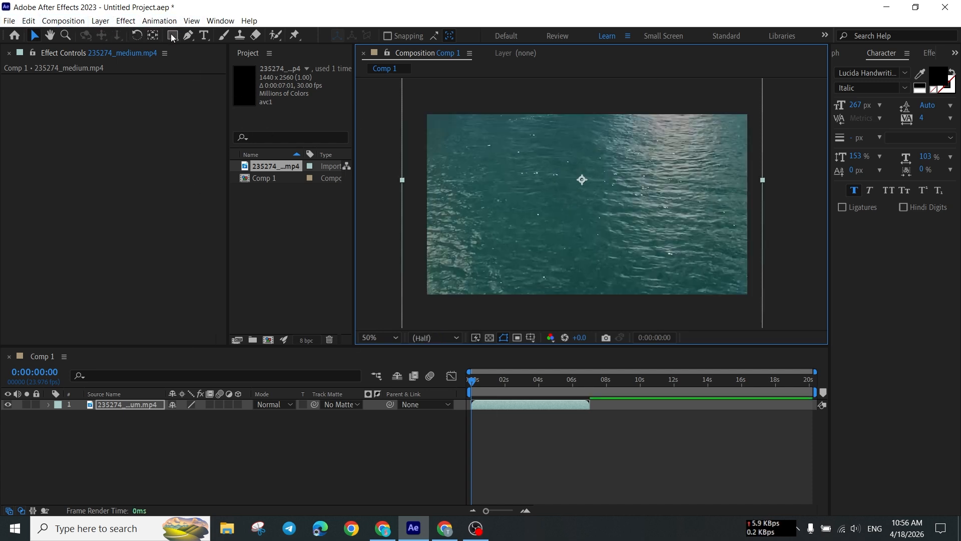
Create a text layer reading "water" over the footage and move it down toward the middle of the frame
click(204, 36)
click(532, 185)
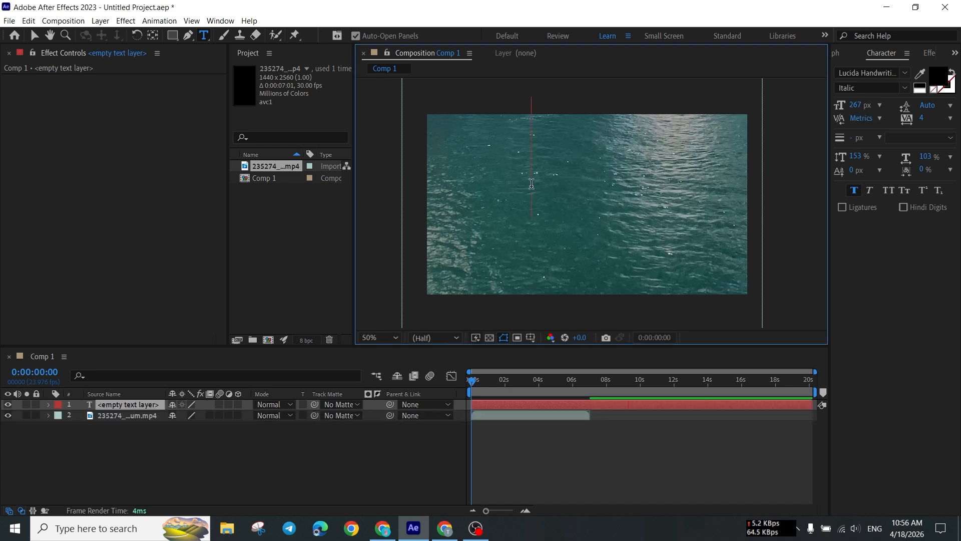
text(wa)
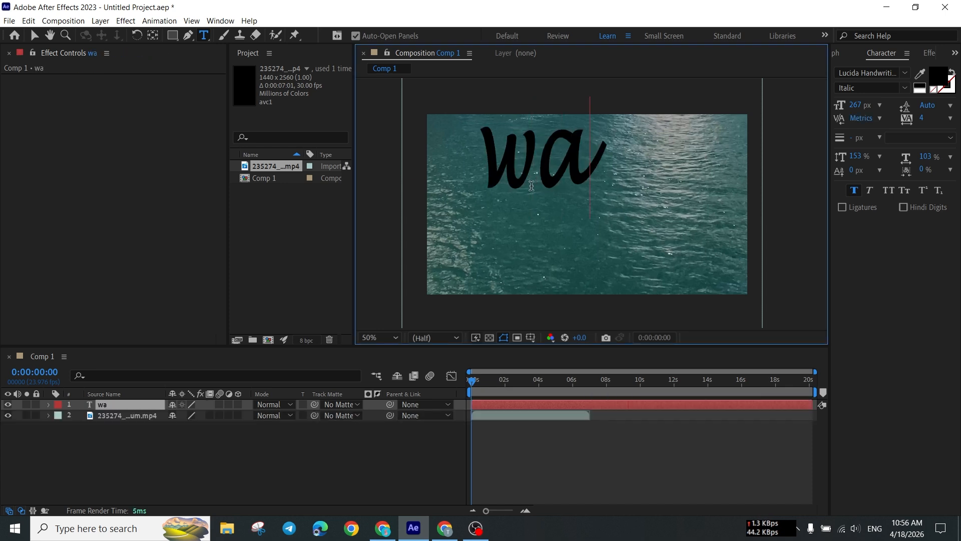
text(ter)
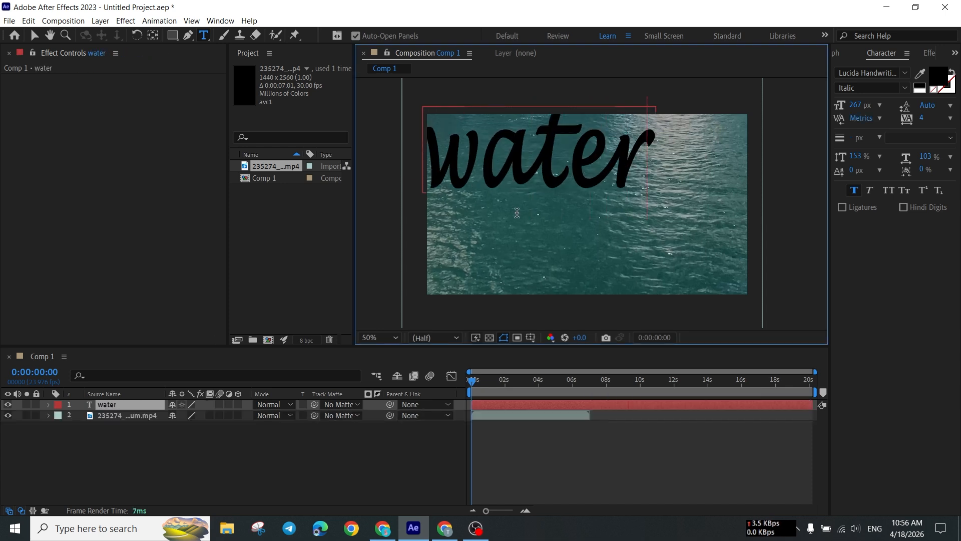
click(35, 35)
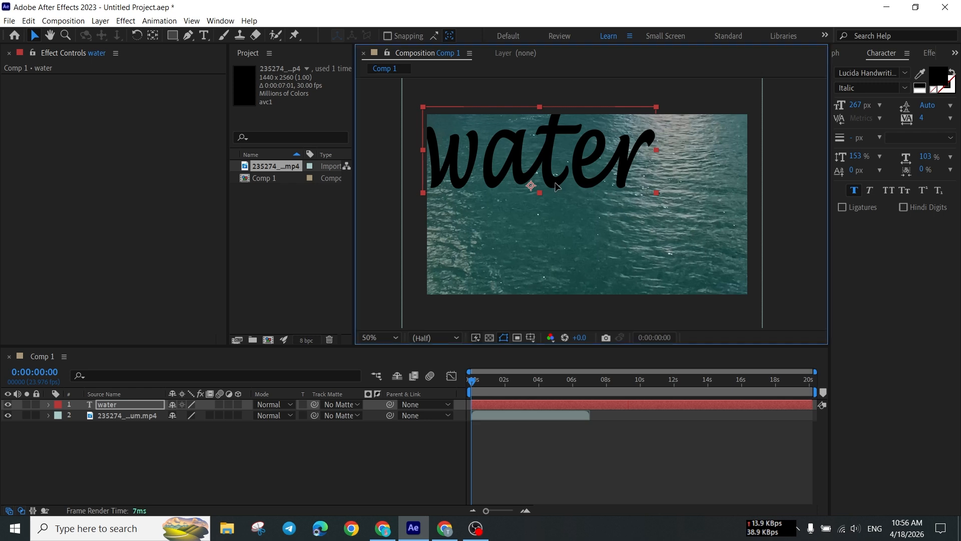
drag(558, 186, 585, 210)
Change the fill colour of the "water" text to white and nudge the text closer to the frame's centre
double_click(583, 198)
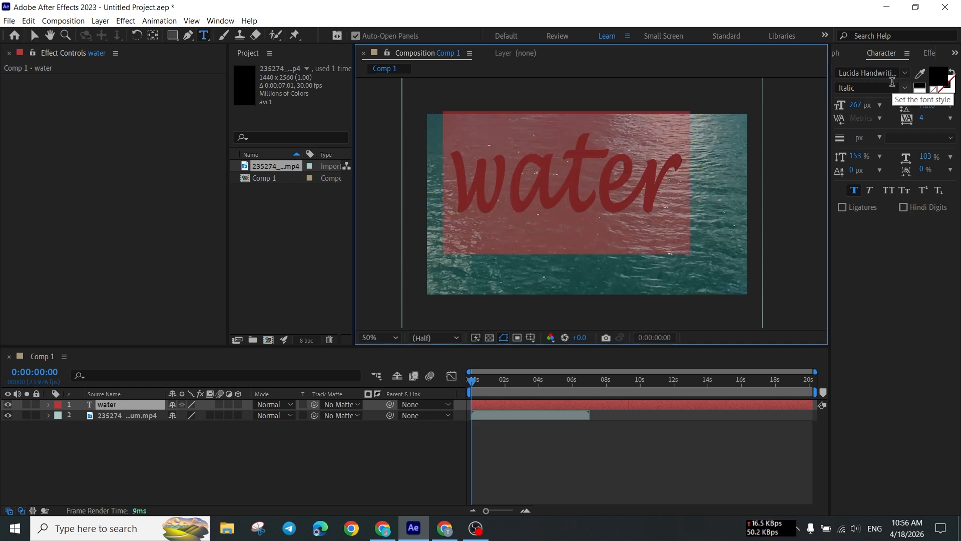
click(920, 89)
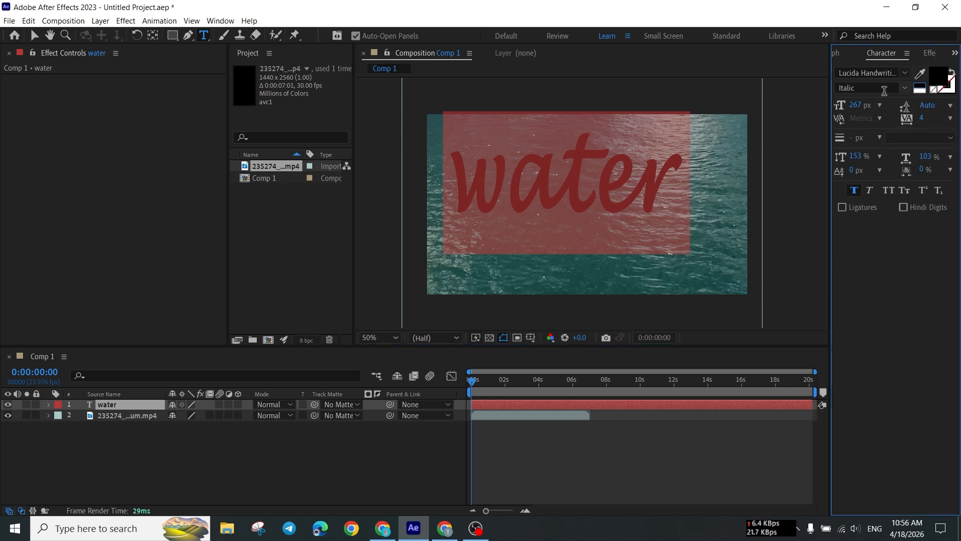
click(919, 91)
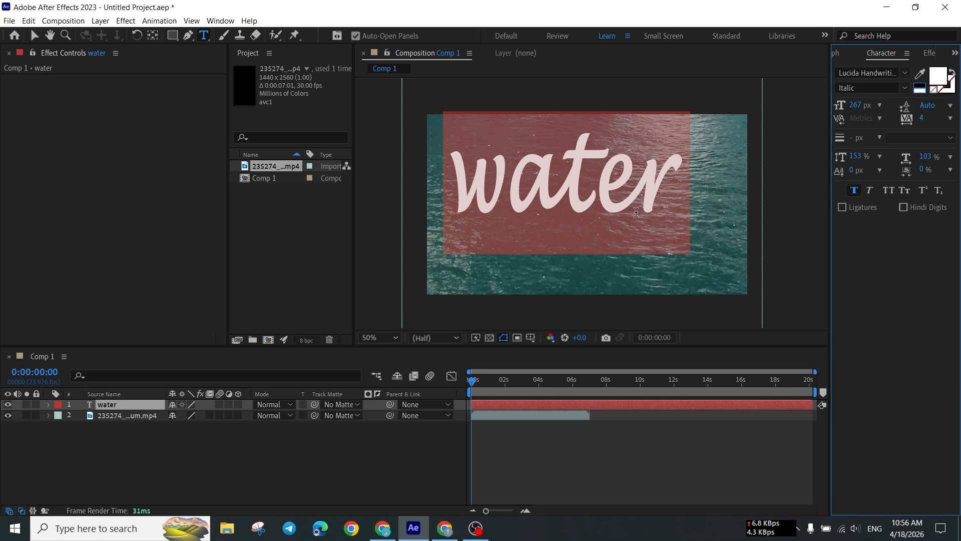
click(562, 210)
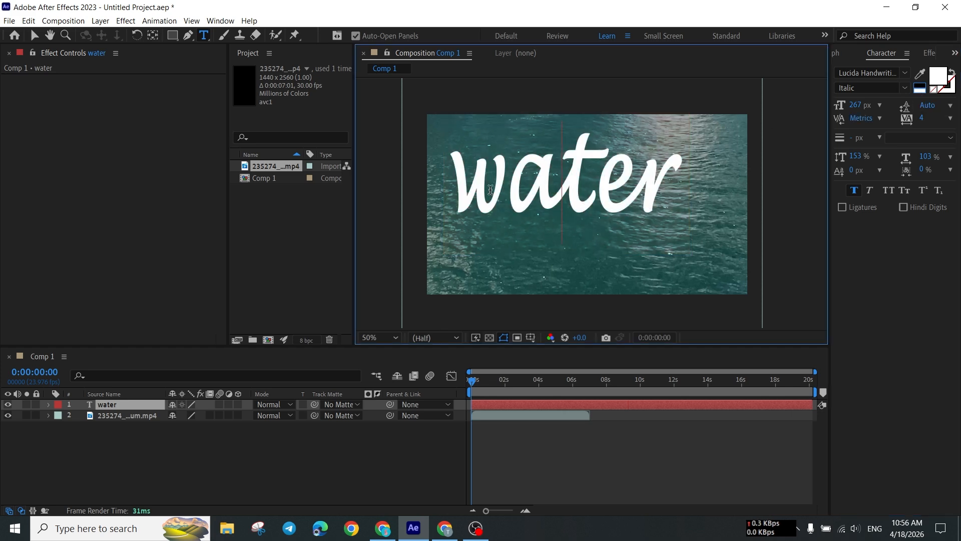
click(35, 36)
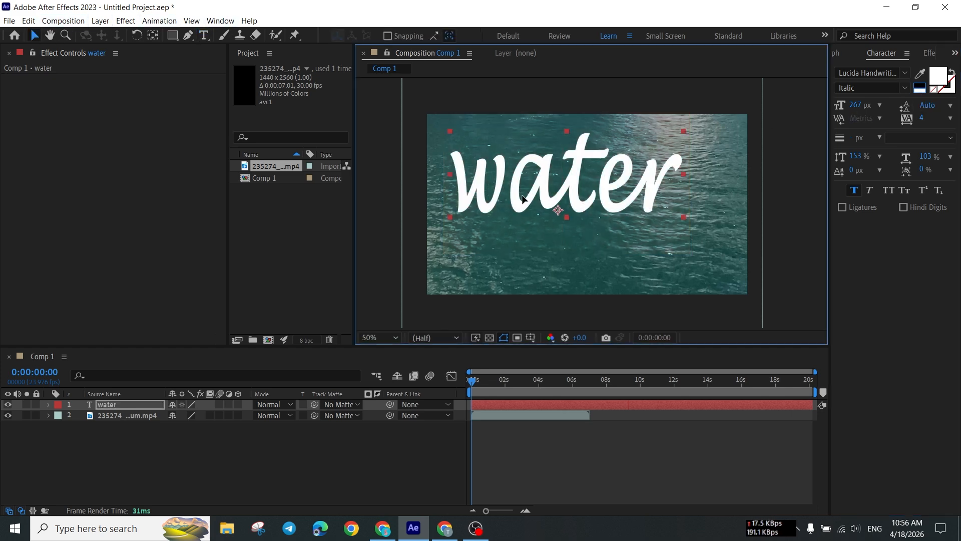
drag(522, 199, 539, 204)
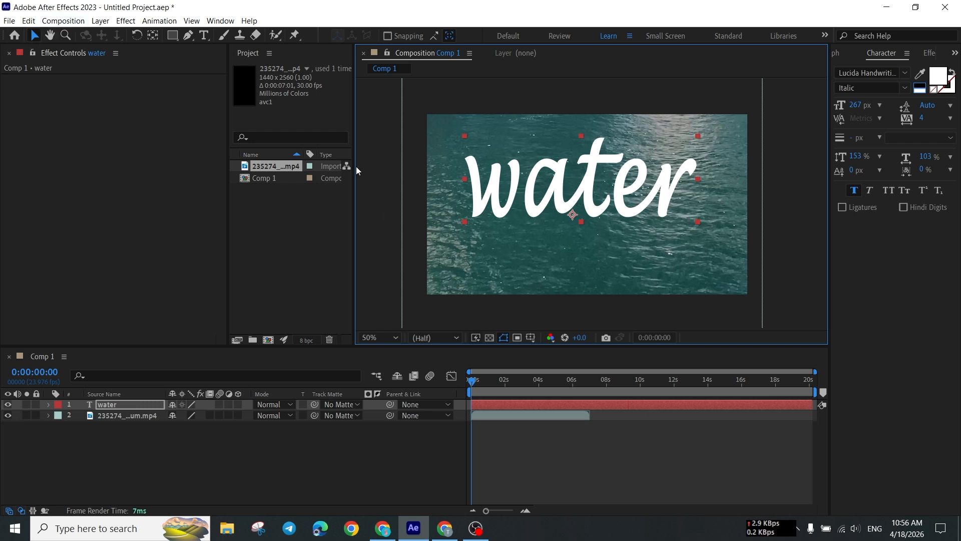
Start a Pen tool mask path on the water text layer, tracing the first downstroke of the w from its tip to its base
click(126, 409)
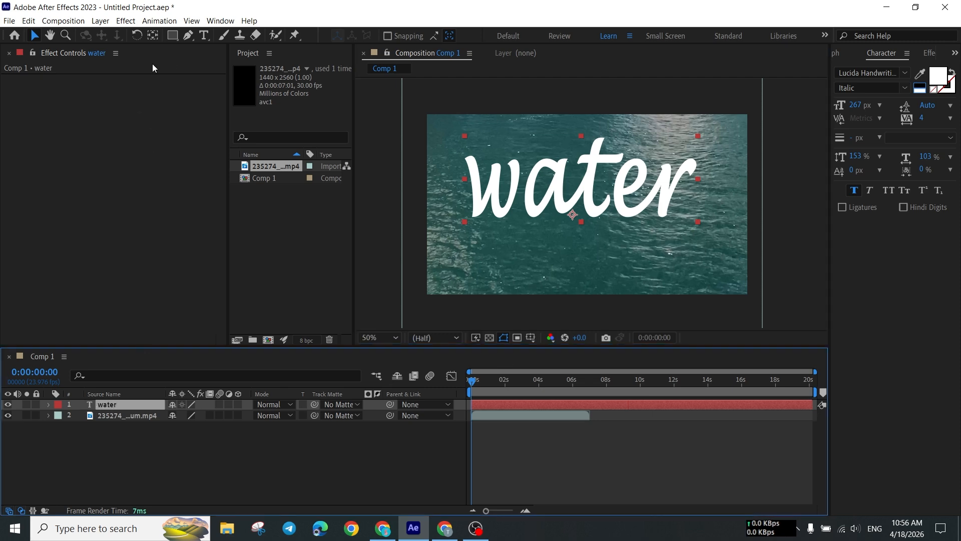
click(188, 36)
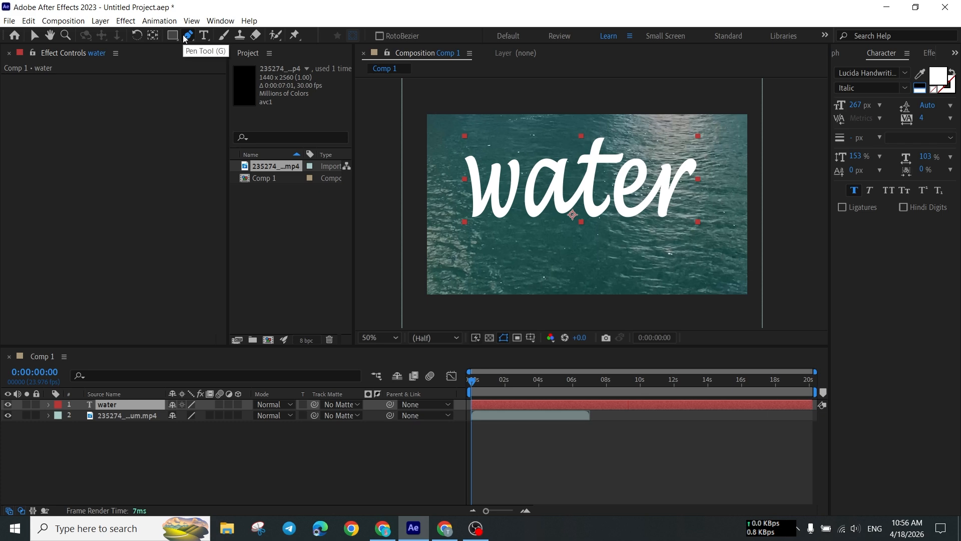
scroll(507, 189, up, 4)
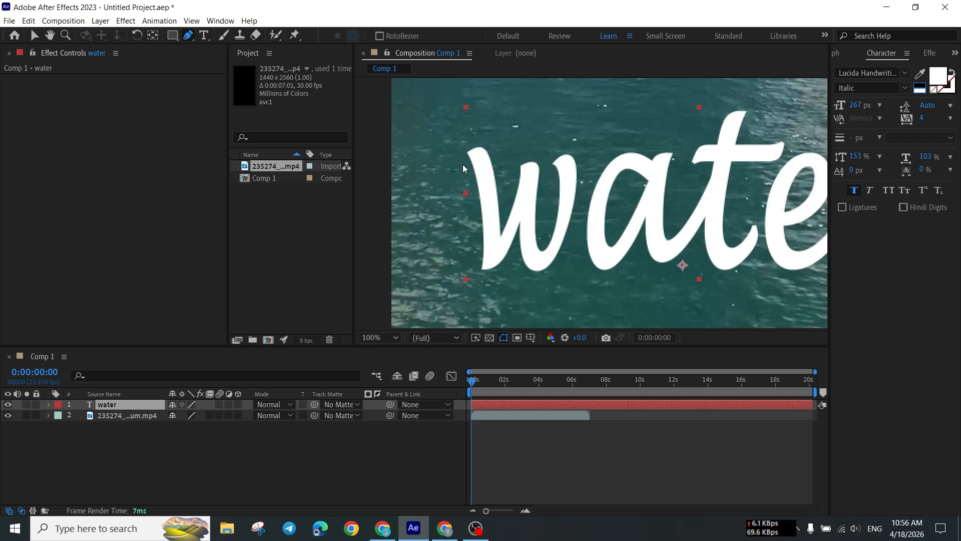
click(496, 150)
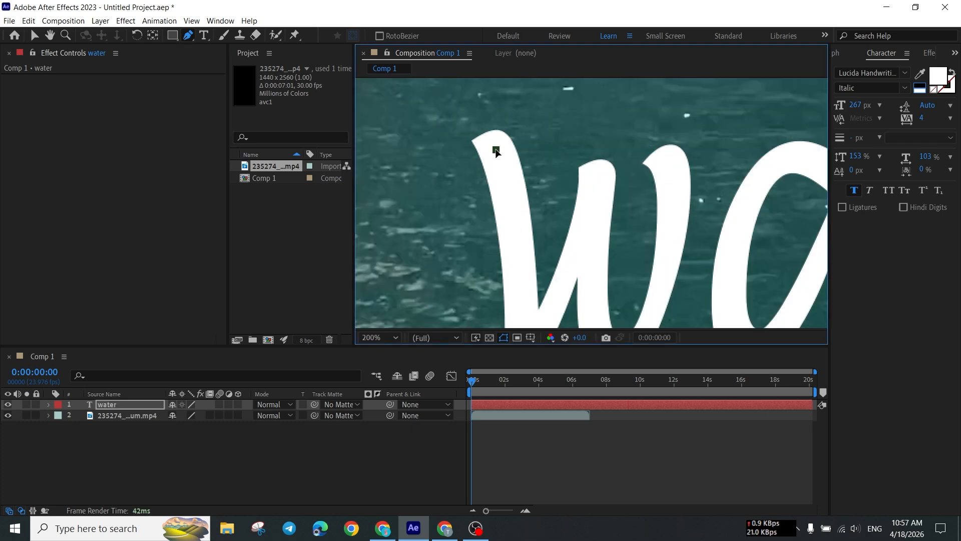
drag(564, 238, 502, 182)
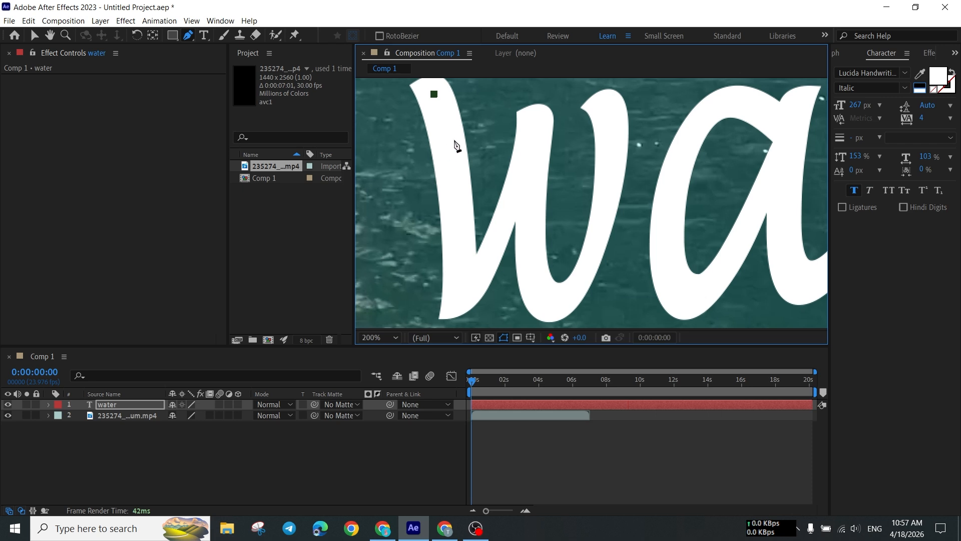
drag(447, 172, 451, 173)
click(459, 227)
click(460, 267)
click(457, 302)
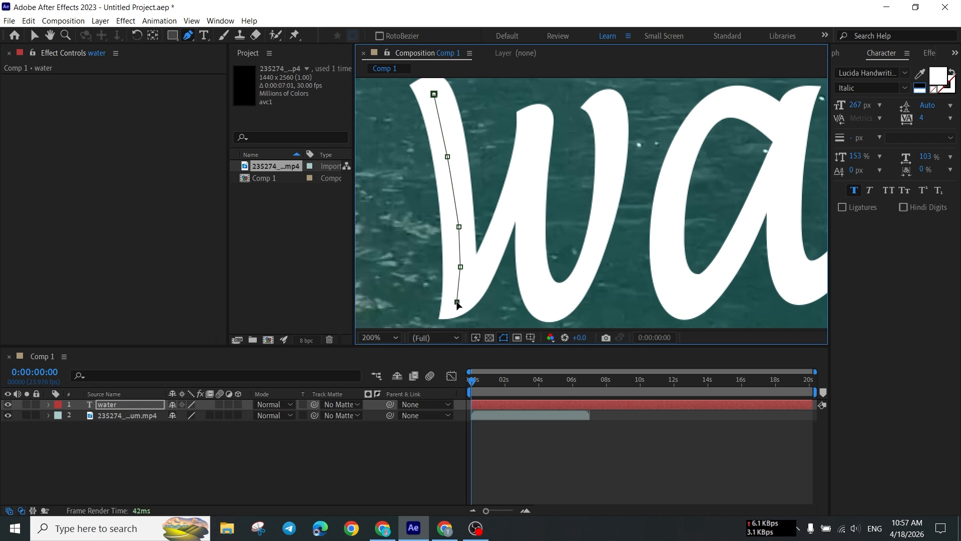
Continue the mask path through the w's middle peak, around its rounded base and up its last stroke
click(498, 233)
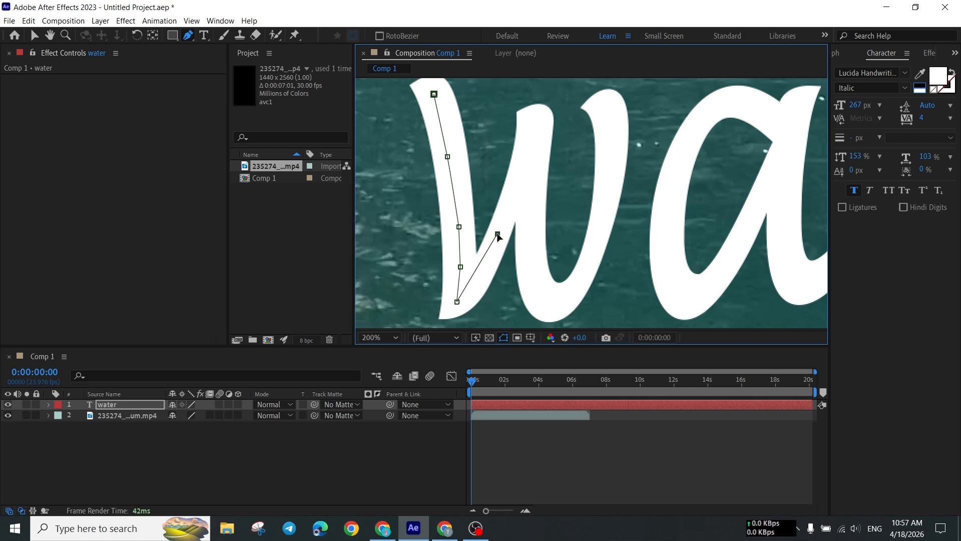
click(515, 183)
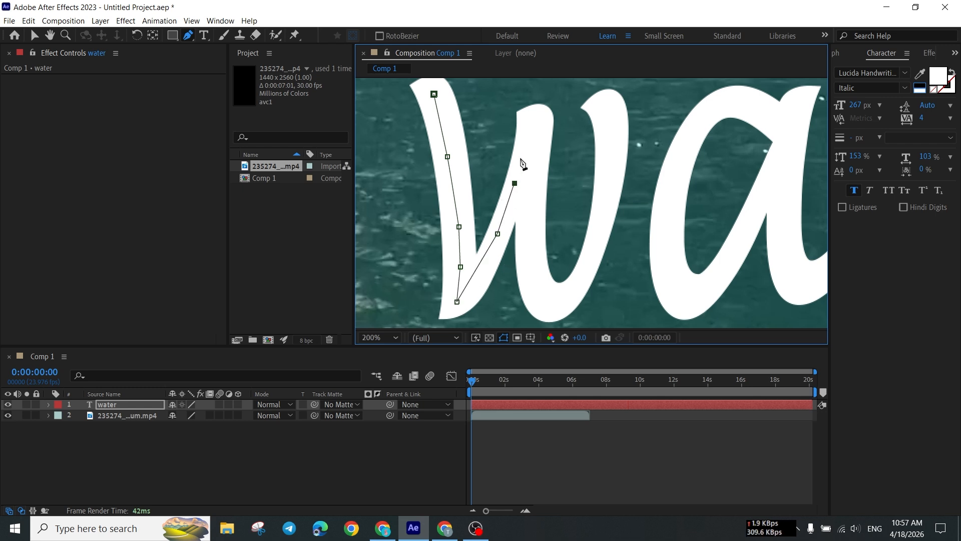
click(527, 133)
click(535, 168)
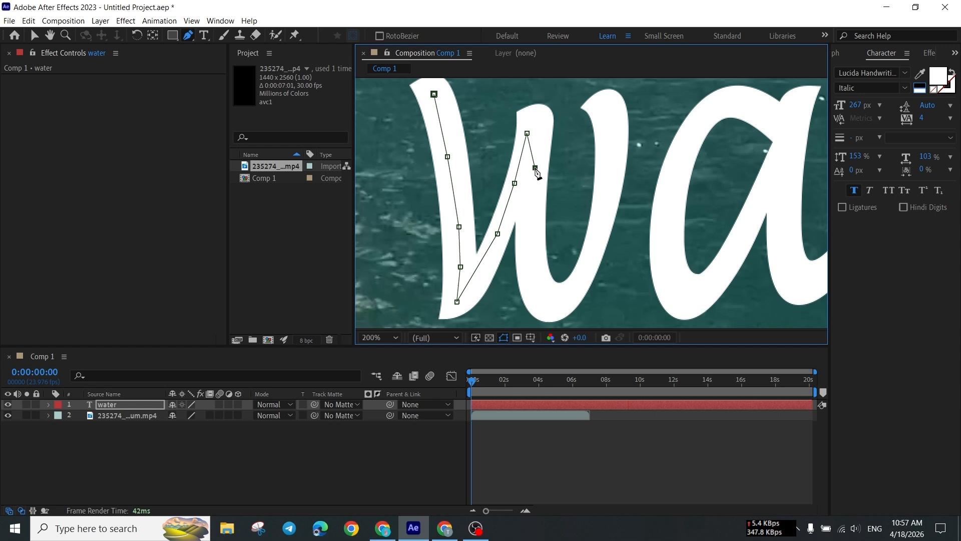
click(532, 214)
click(532, 257)
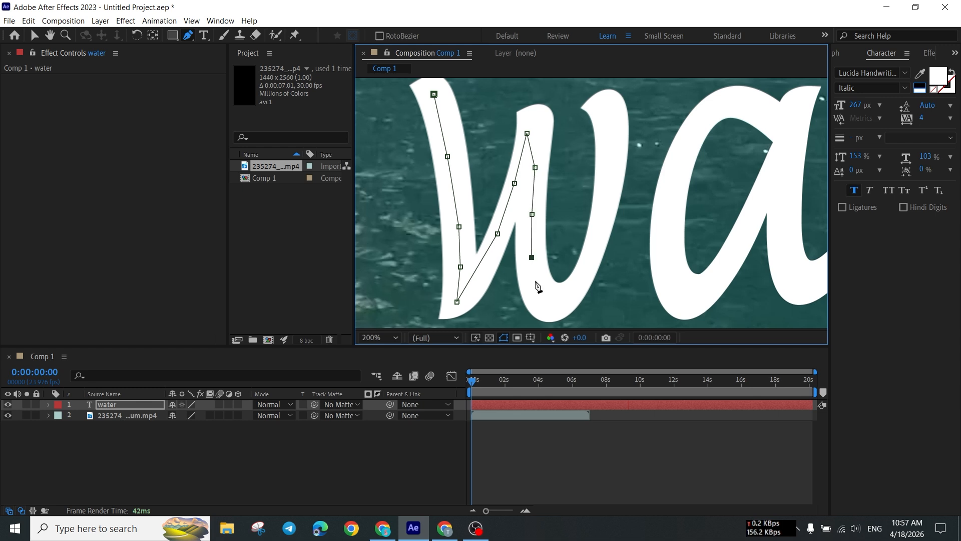
click(542, 296)
drag(578, 283, 596, 258)
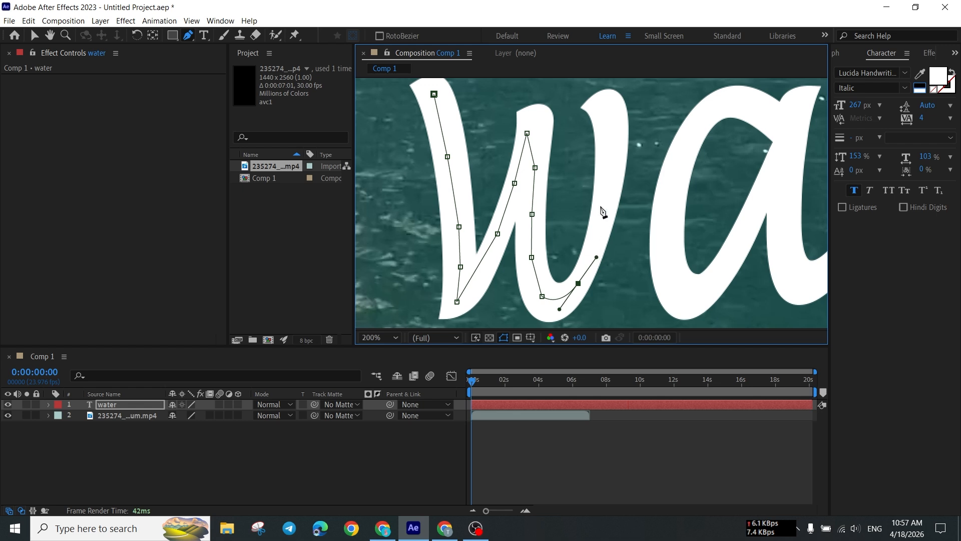
click(605, 192)
click(608, 131)
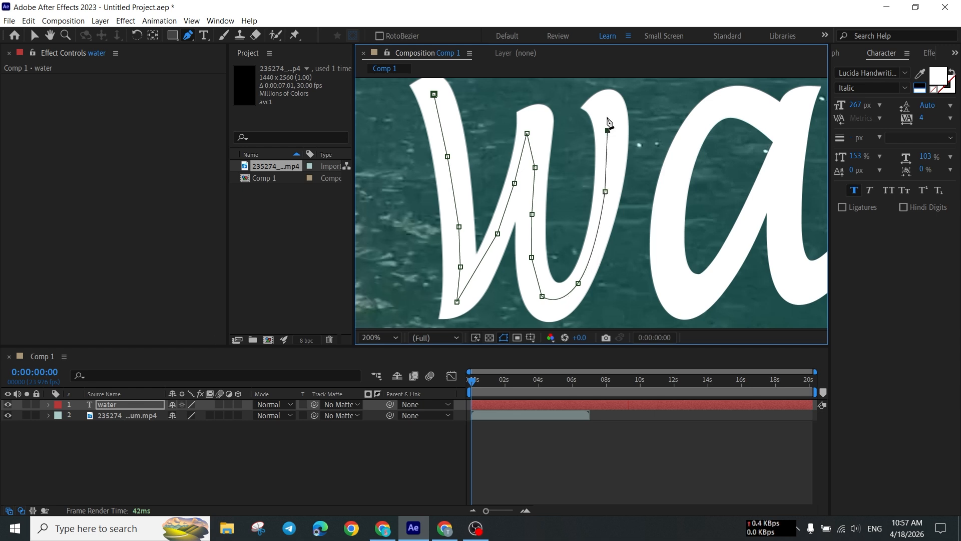
Extend the mask path from the w to the top of the a and trace the a's bowl around its base
drag(618, 145, 446, 161)
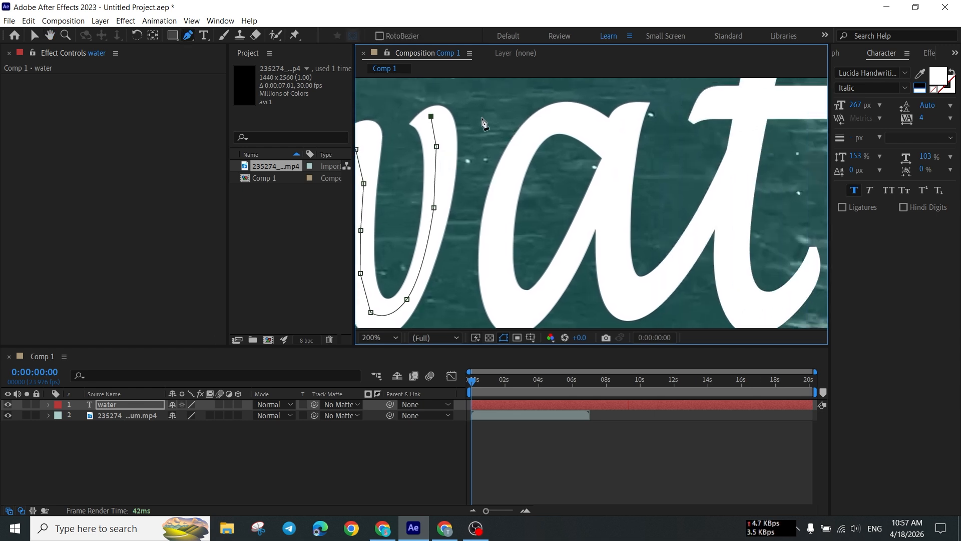
click(587, 113)
drag(540, 125, 527, 140)
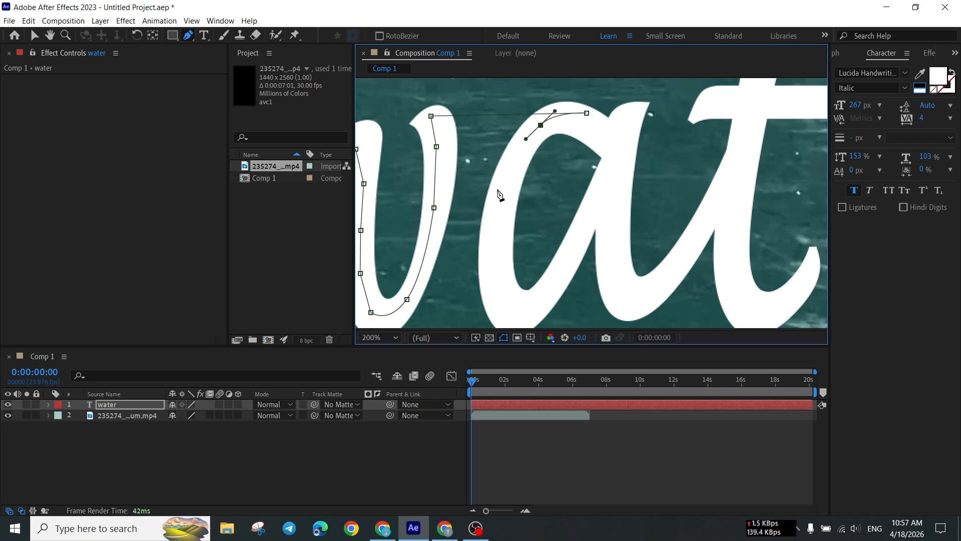
drag(499, 198, 500, 209)
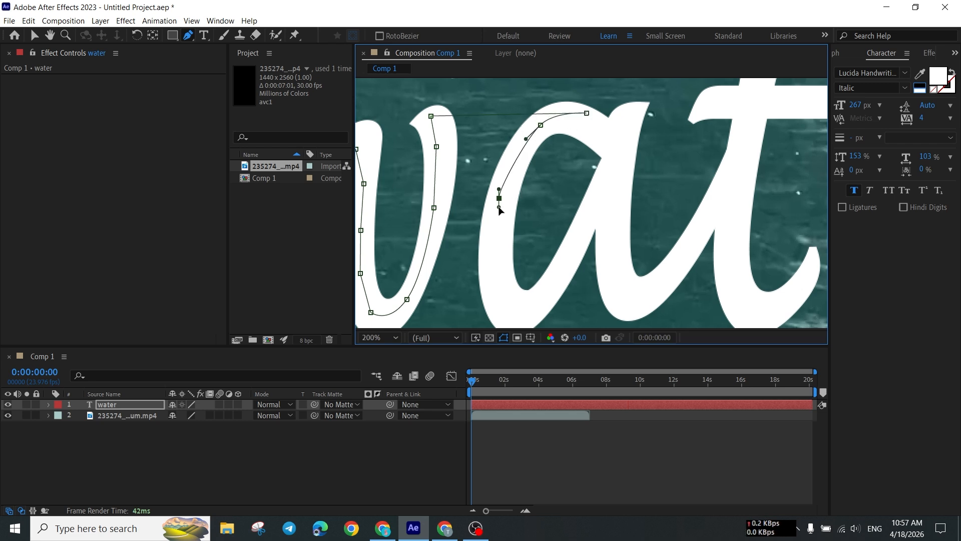
click(497, 262)
click(512, 312)
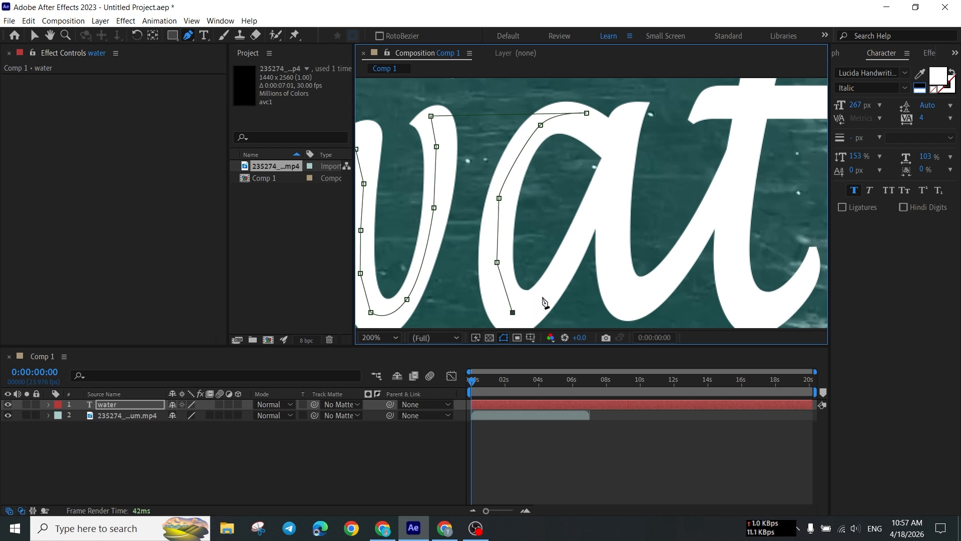
drag(559, 271, 579, 228)
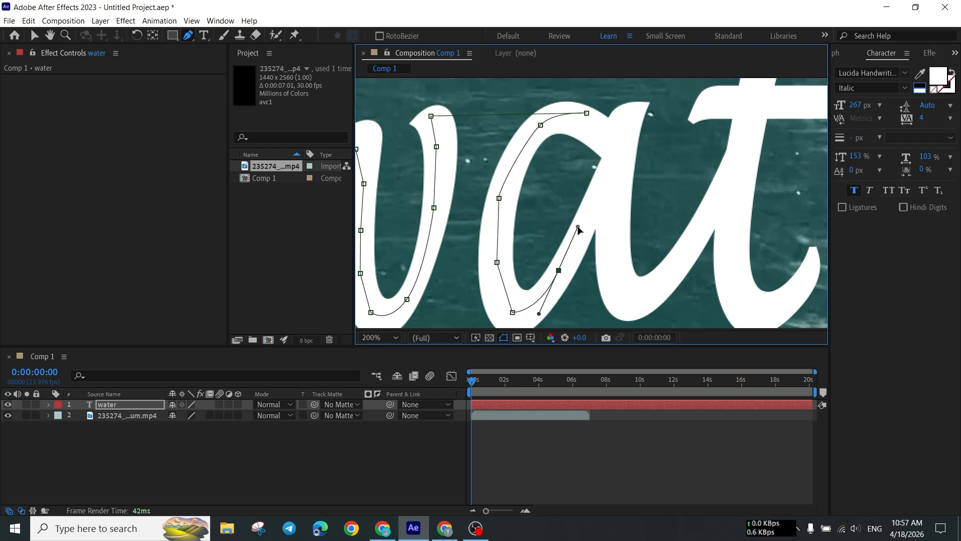
Continue the mask path up the right side of the a's bowl, then down its stem and around the base towards the t
click(599, 202)
click(614, 150)
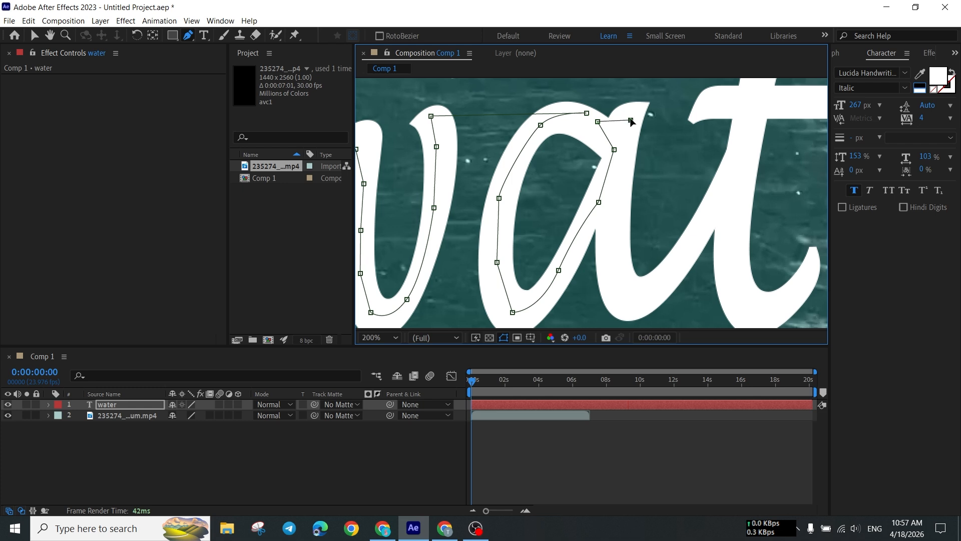
drag(626, 151, 619, 207)
click(616, 245)
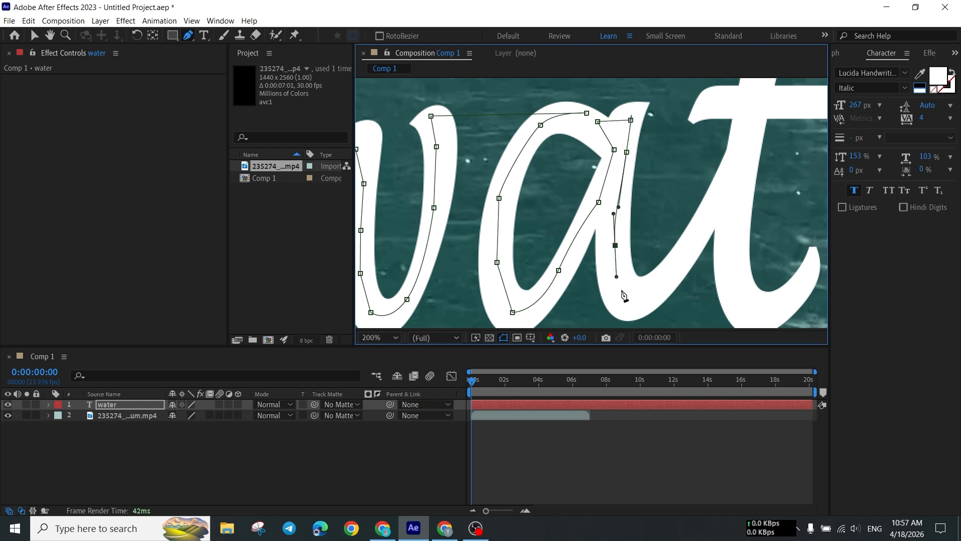
drag(625, 295, 626, 298)
click(690, 266)
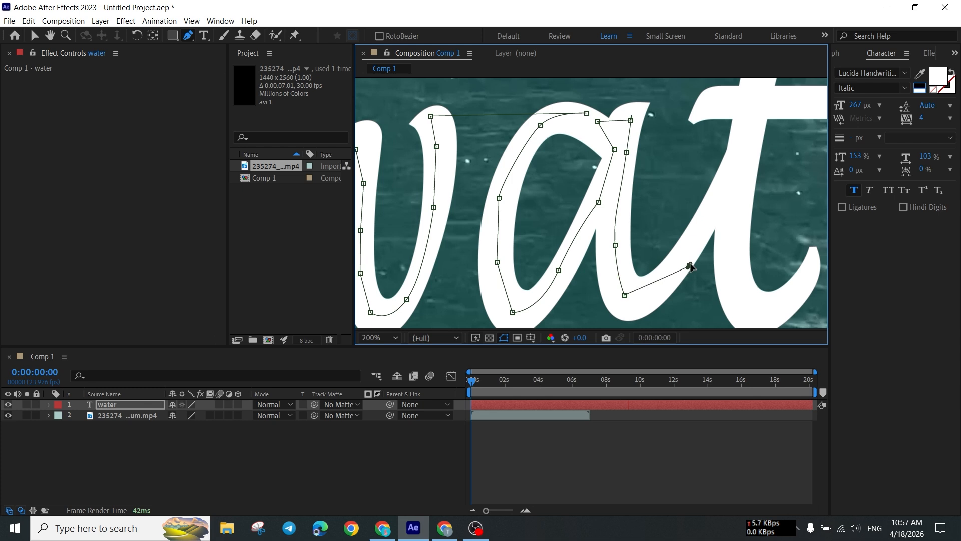
Extend the mask path up into the t, tracing the crossbar's left end, the stem's top and the crossbar's right half
drag(685, 259, 499, 274)
key(space)
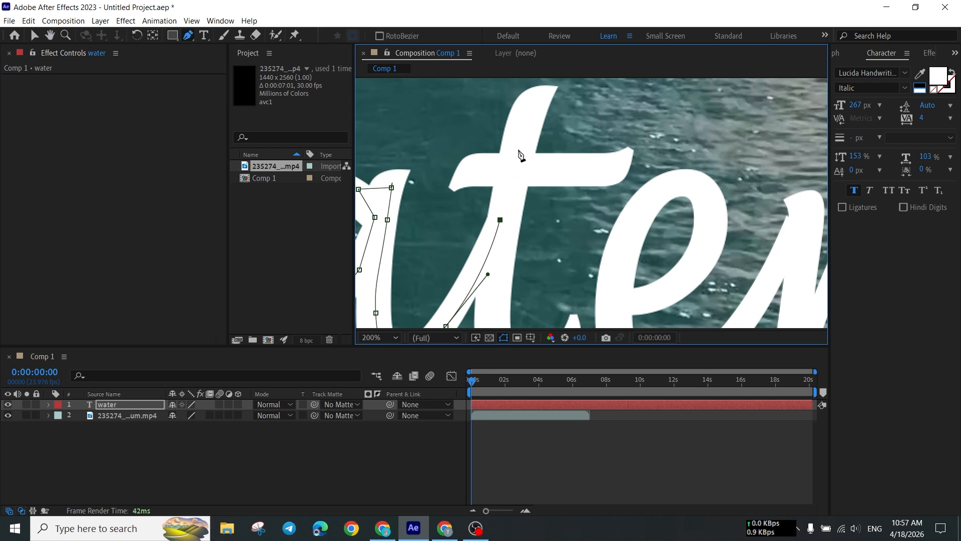
click(509, 171)
click(470, 174)
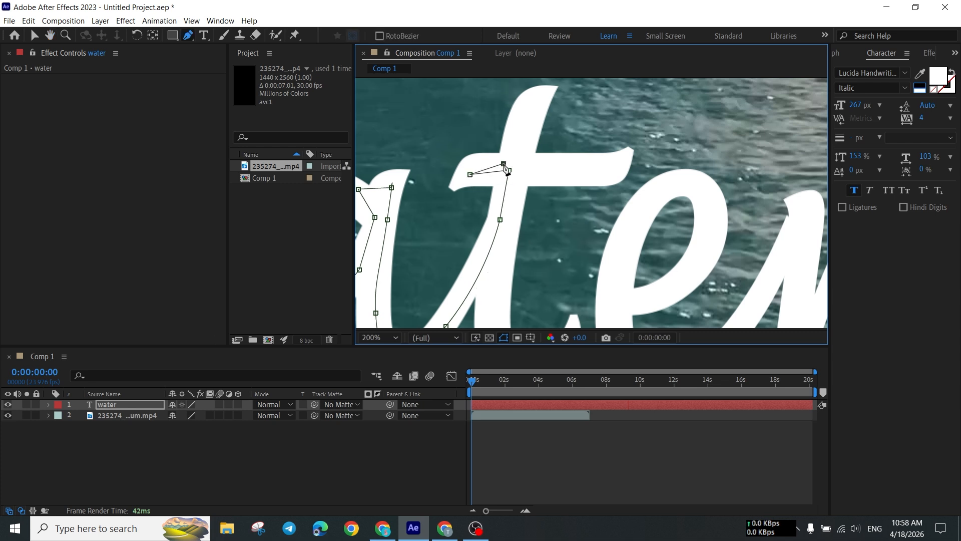
click(534, 95)
click(522, 151)
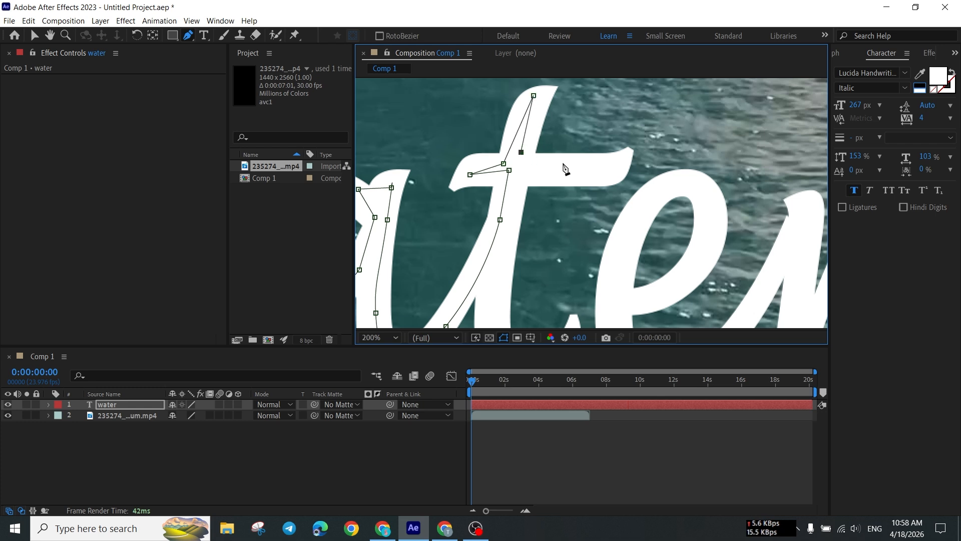
click(582, 165)
drag(582, 166, 616, 165)
click(532, 172)
Trace the mask path down the t's stem and around its base to the hook's tip, adjusting the base and tip points to fit
drag(516, 220, 491, 141)
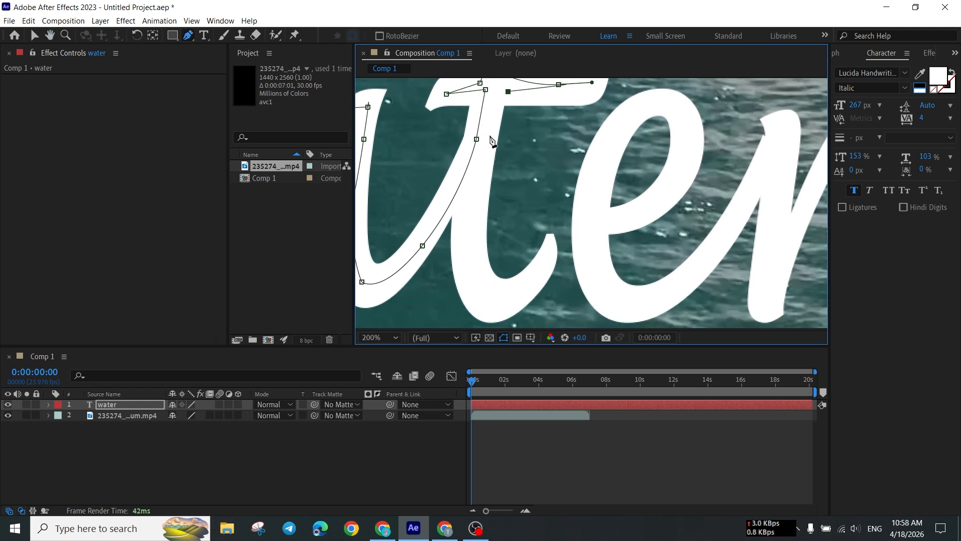
drag(474, 225, 480, 338)
mouse_move(490, 291)
mouse_down()
mouse_move(515, 287)
mouse_move(505, 296)
mouse_up()
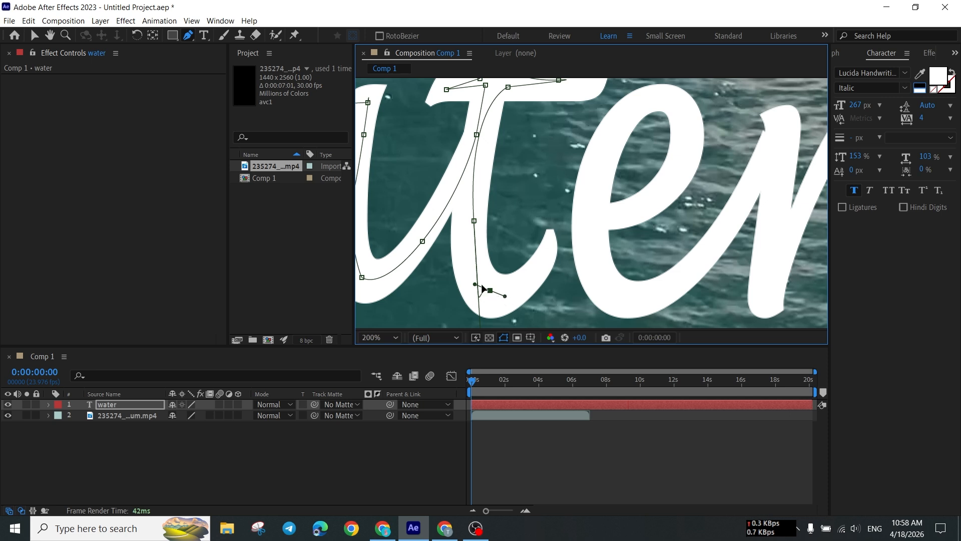
key(ctrl+z)
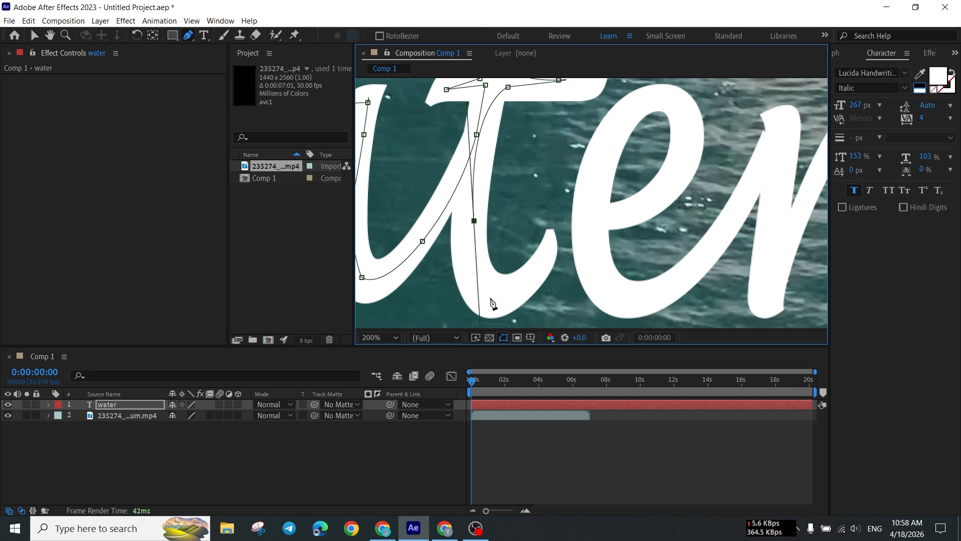
click(491, 300)
drag(553, 263, 570, 244)
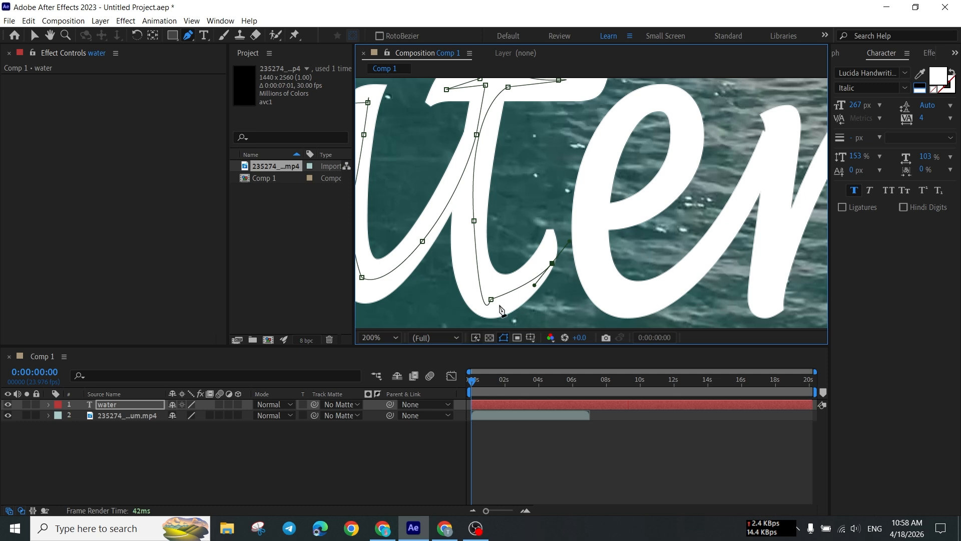
drag(491, 299, 501, 301)
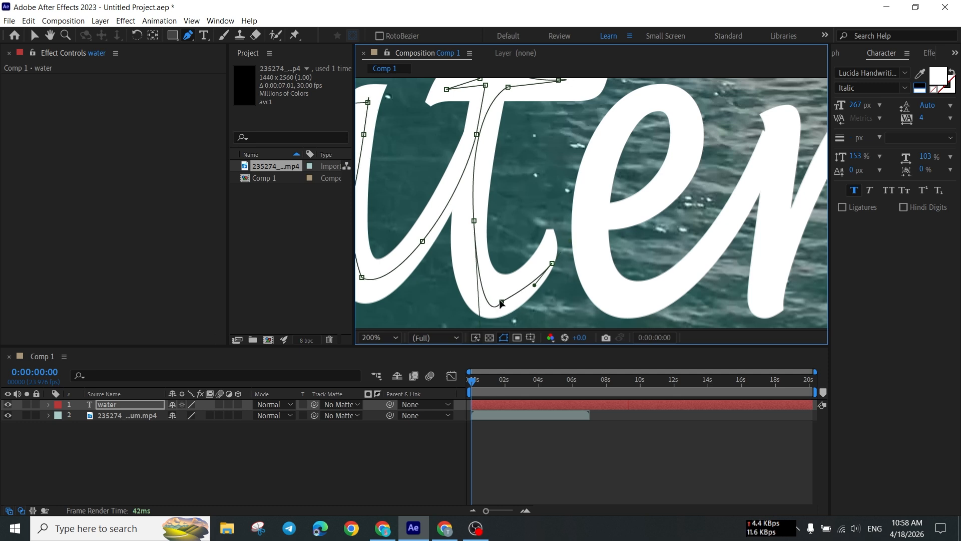
drag(552, 264, 544, 256)
Extend the mask path from the t to the e and trace the e's loop over its top and down its left side
click(616, 215)
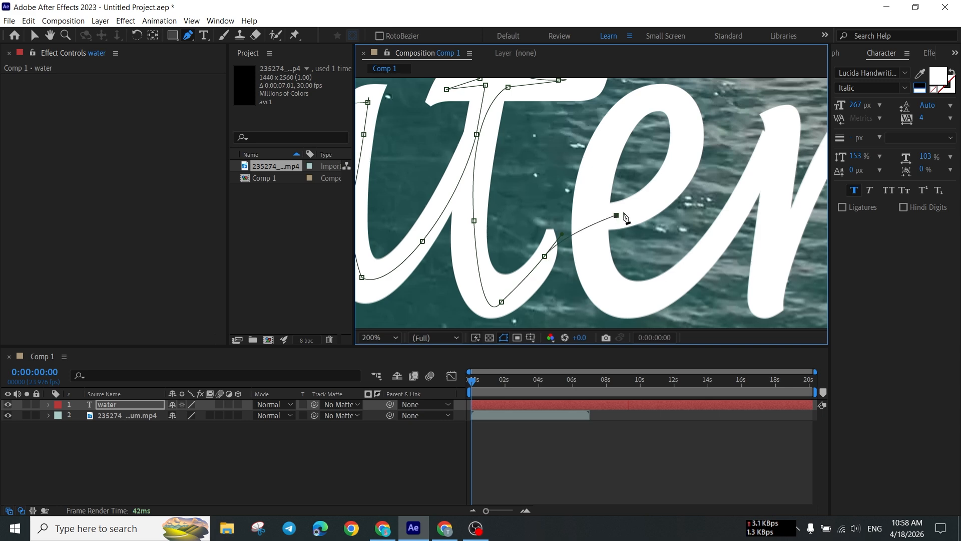
click(652, 196)
click(680, 157)
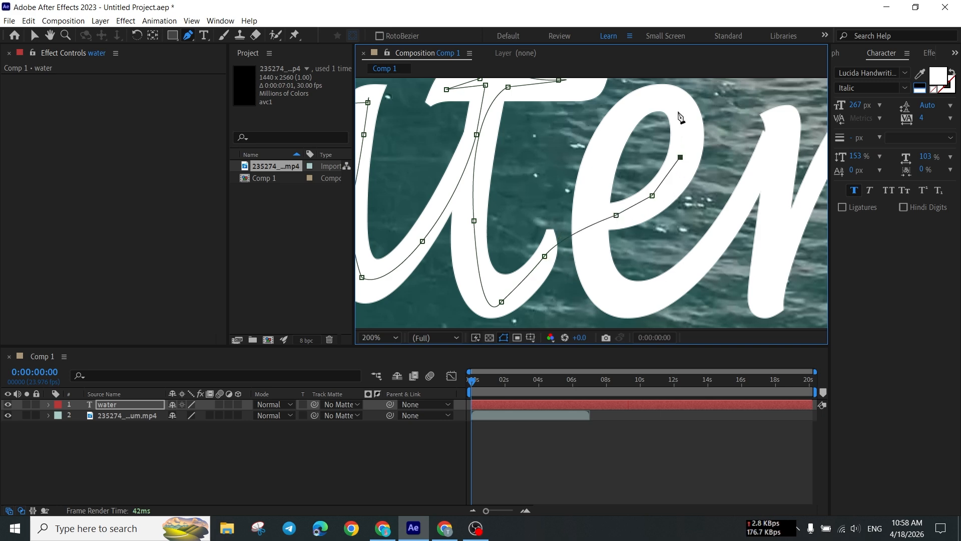
drag(679, 111, 658, 97)
drag(618, 127, 600, 159)
click(599, 191)
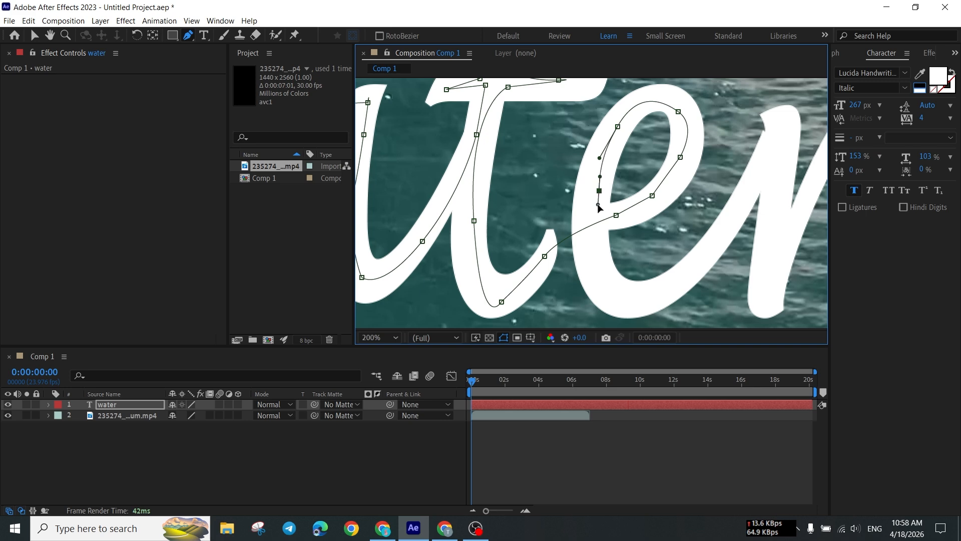
Continue the mask path down the e's back, around its rounded base and up the stroke towards the r
mouse_move(598, 261)
mouse_down()
mouse_move(605, 294)
mouse_move(596, 275)
mouse_up()
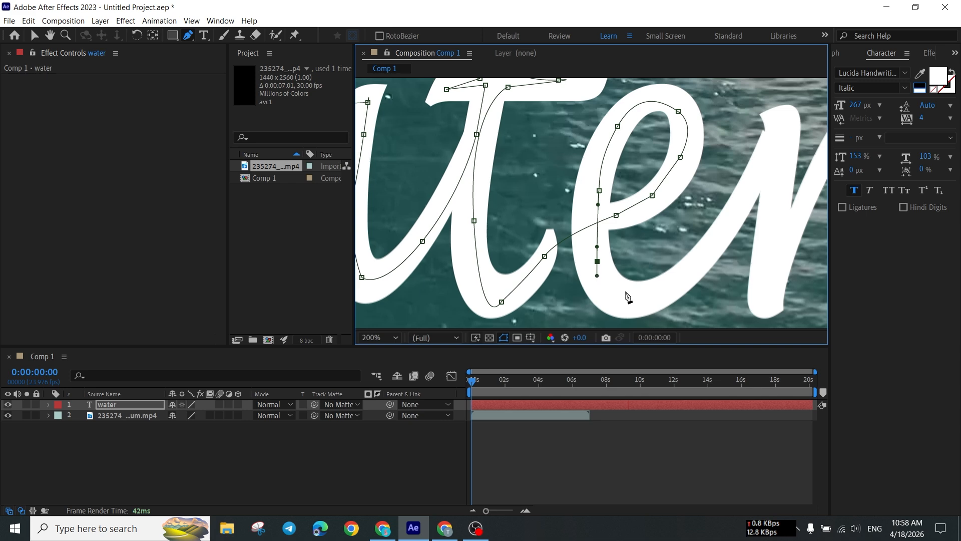
mouse_move(653, 285)
mouse_down()
mouse_move(719, 262)
mouse_move(677, 265)
mouse_move(657, 298)
mouse_up()
click(722, 231)
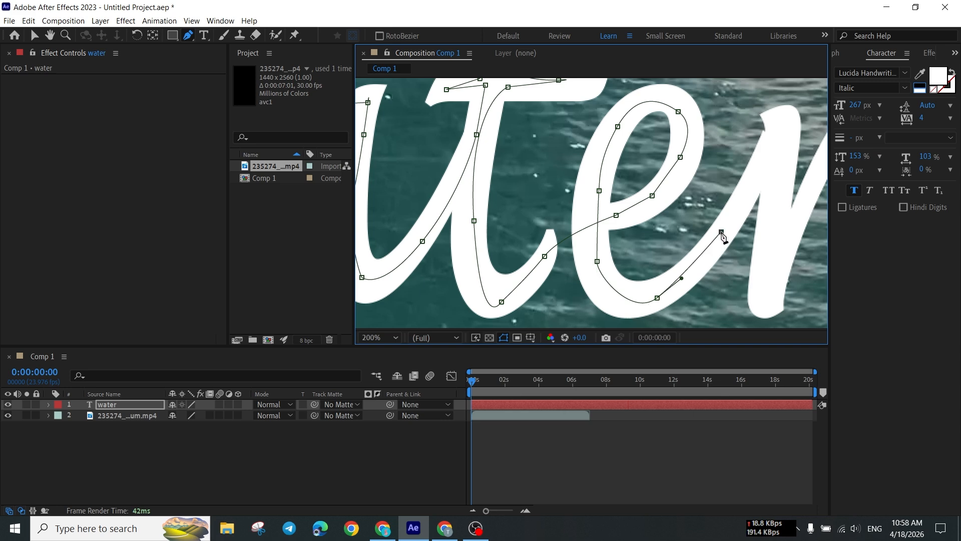
Extend the mask path up to the r's first peak and trace its stem down to the base
drag(700, 252, 438, 297)
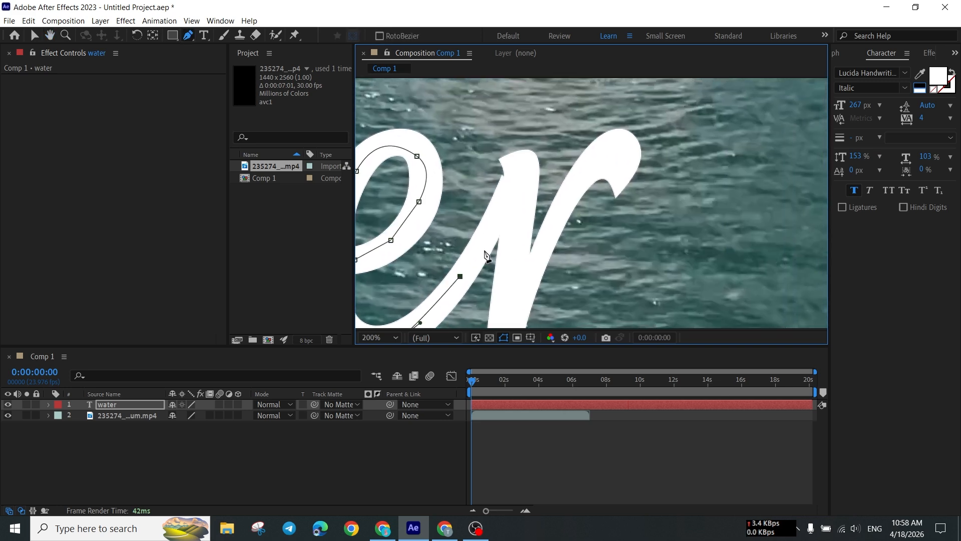
click(507, 197)
click(517, 158)
drag(519, 233, 502, 153)
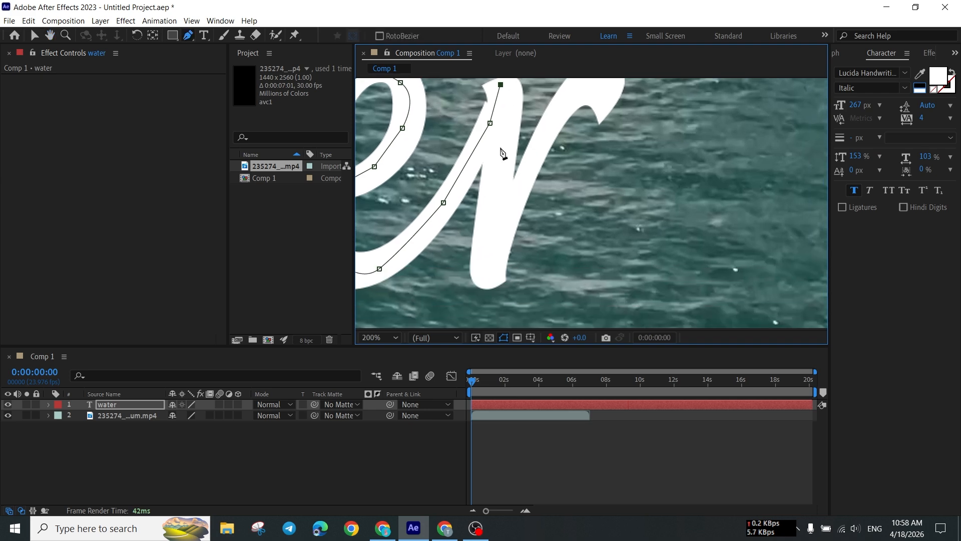
drag(500, 199, 491, 235)
click(488, 266)
Trace the mask path from the r's base up its arm and around to the end of its curved tip
drag(533, 162, 485, 254)
key(space)
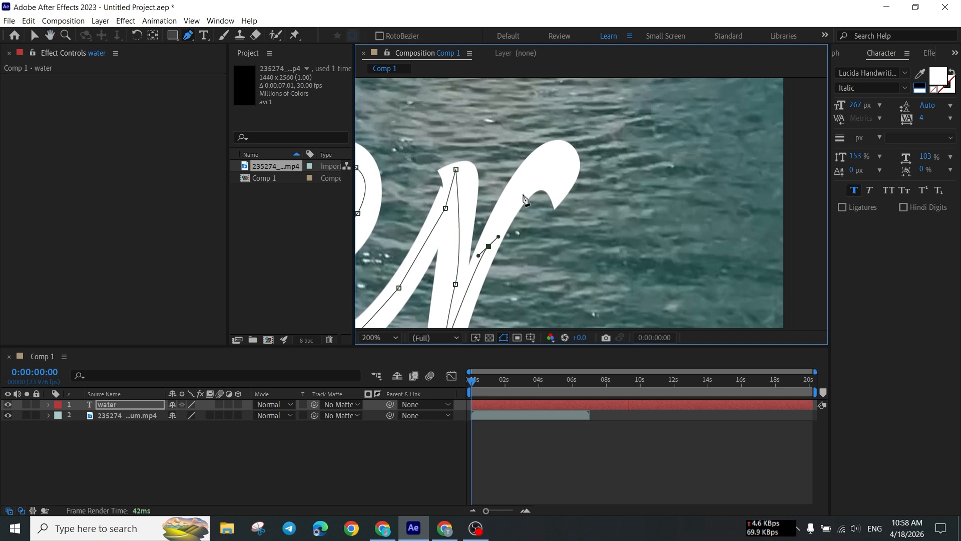
click(539, 166)
click(564, 175)
drag(564, 175, 560, 184)
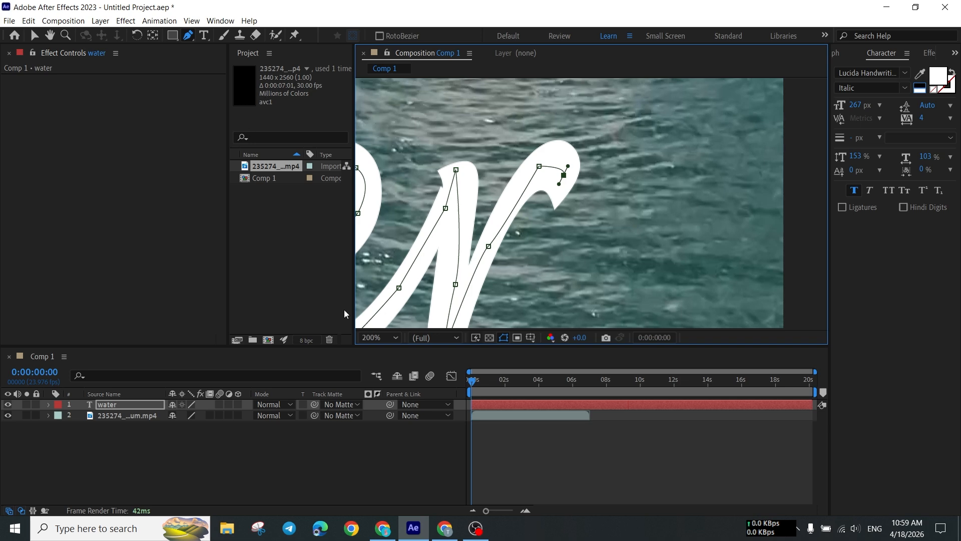
scroll(423, 196, down, 4)
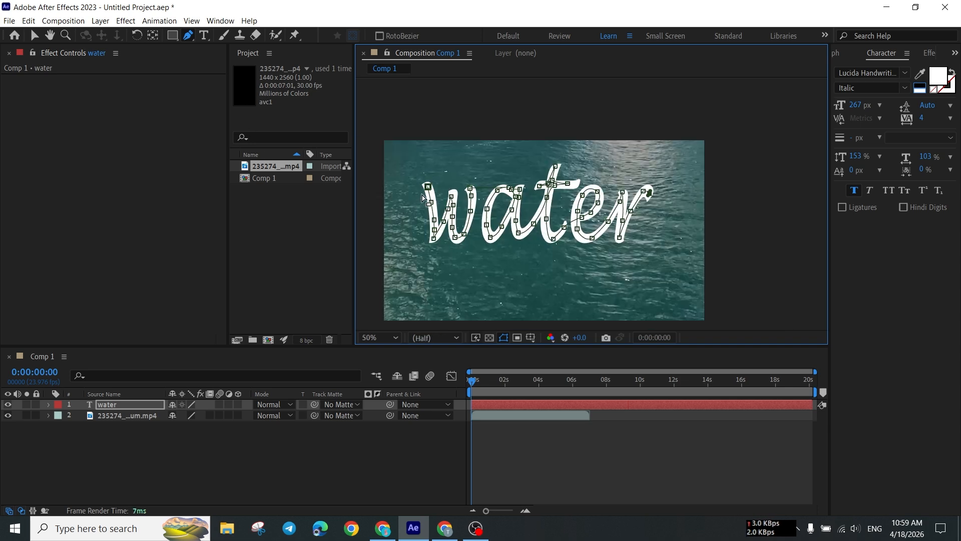
Preview the composition and apply the Stroke effect from the Generate category to the water text layer
key(space)
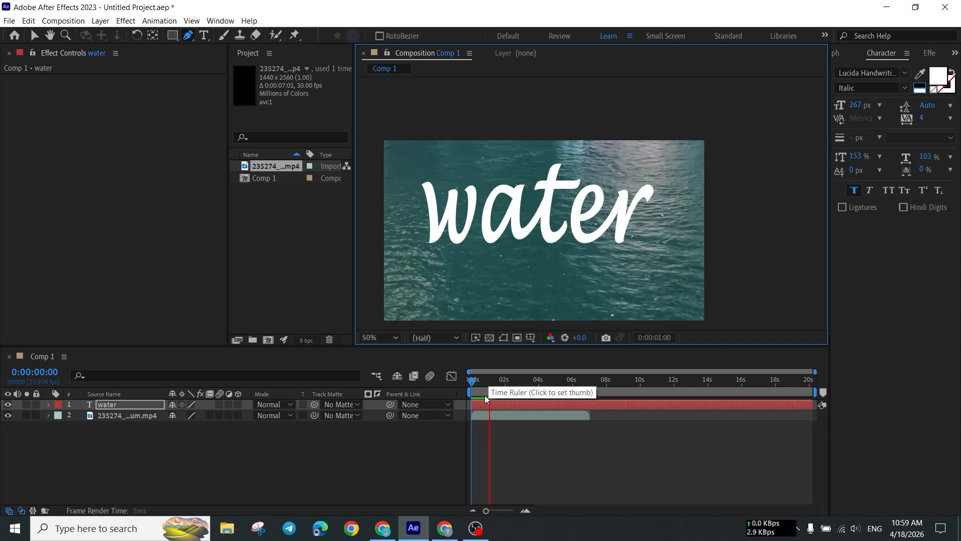
key(space)
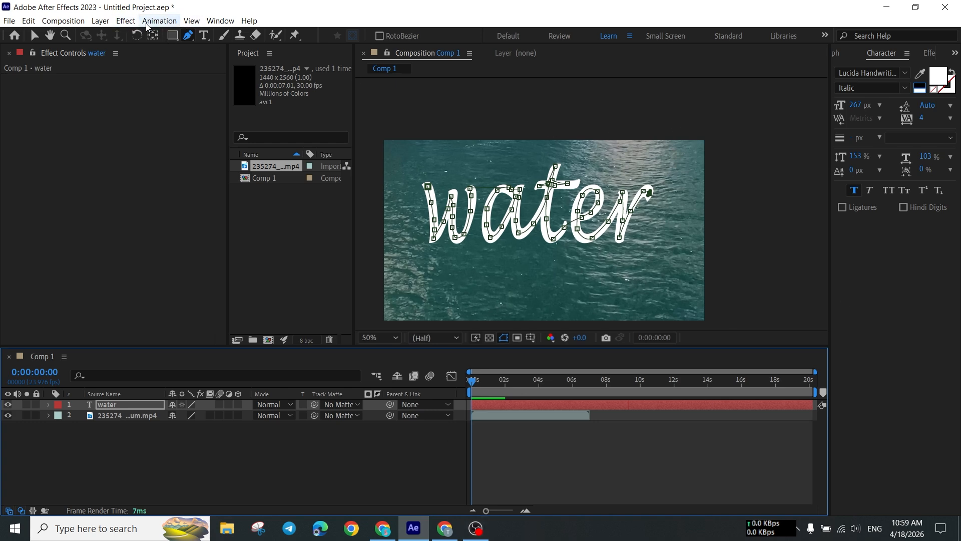
click(124, 22)
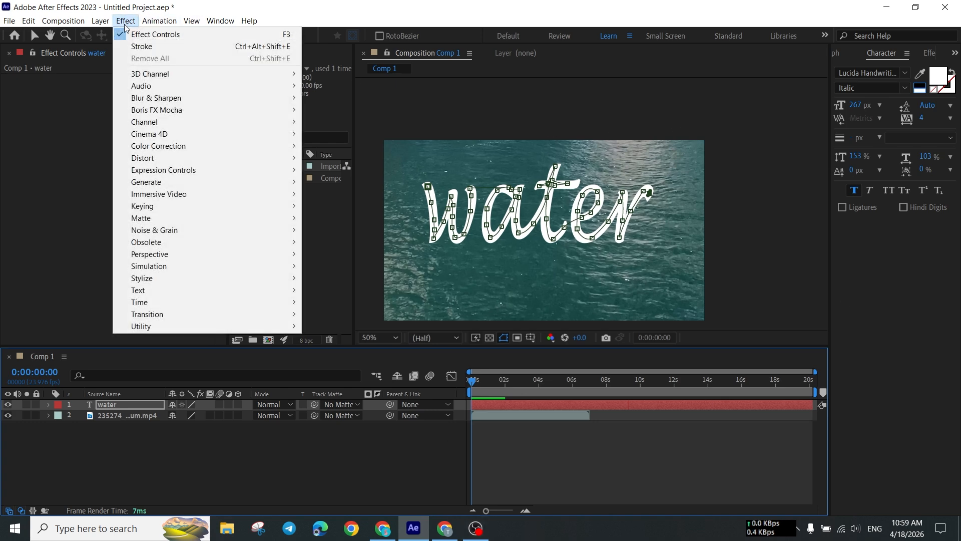
mouse_move(241, 182)
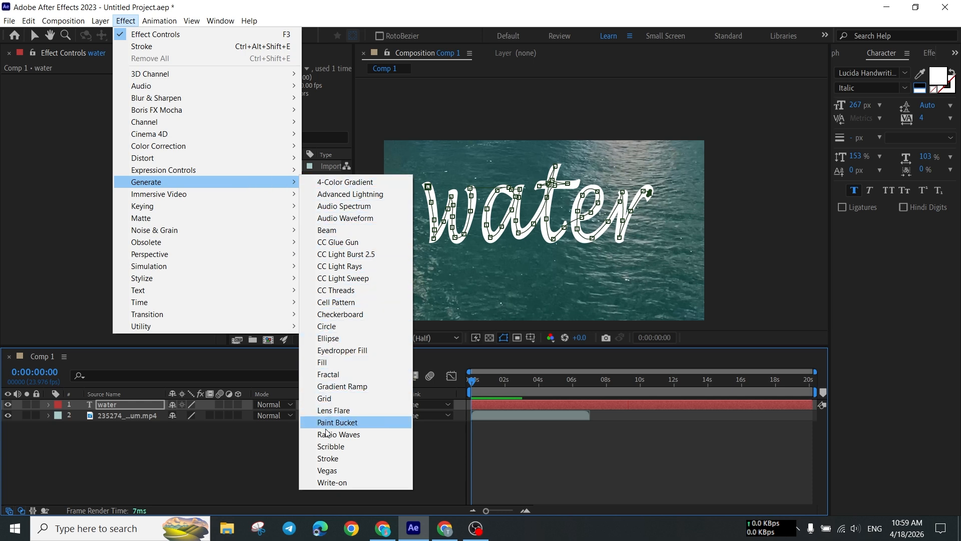
click(331, 459)
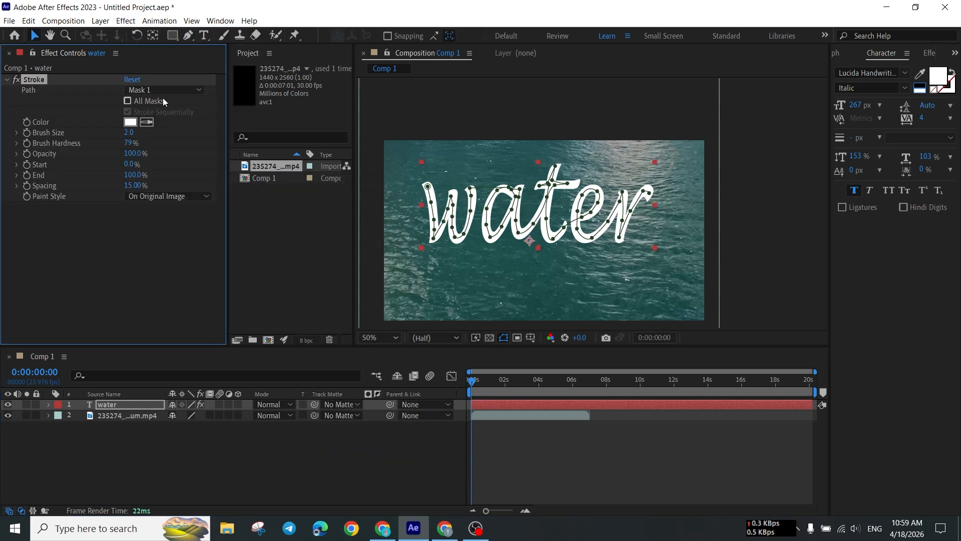
Set the Stroke effect's brush size to 9.4 and its paint style to Reveal Original Image
click(482, 391)
drag(520, 379, 432, 389)
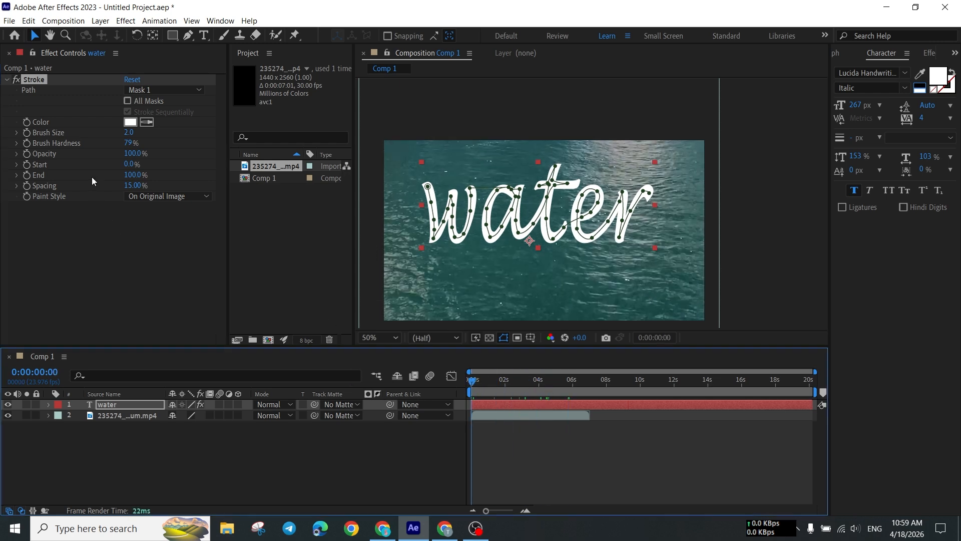
mouse_move(129, 132)
mouse_down()
mouse_move(215, 138)
mouse_move(179, 138)
mouse_up()
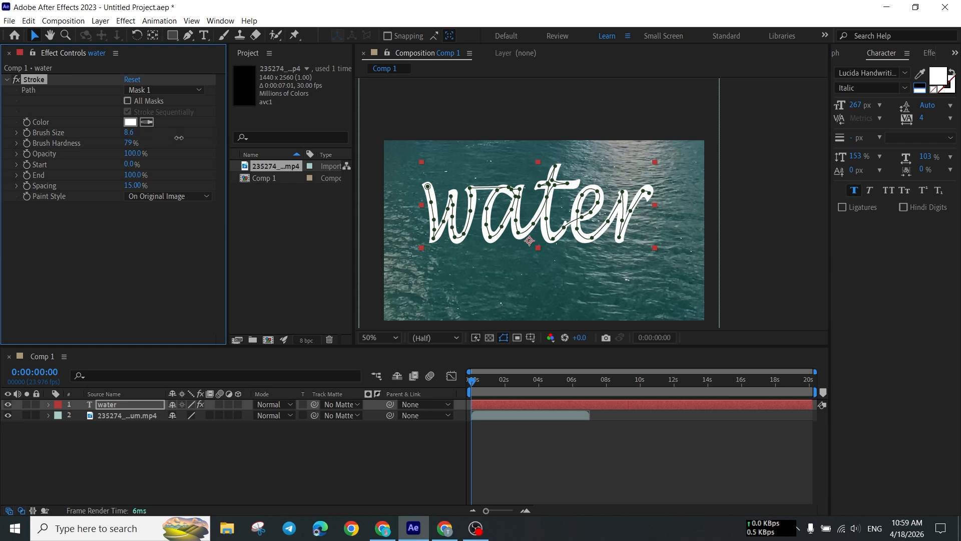
click(169, 197)
click(186, 232)
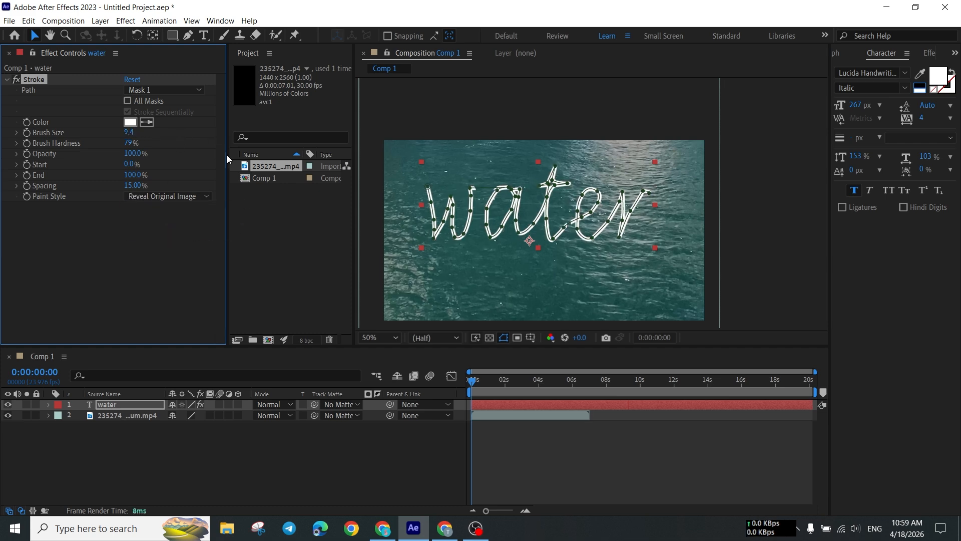
Change the Stroke colour to red FF0000 and set the brush size to 63.6 so it covers the letters
click(130, 123)
text(FF0000)
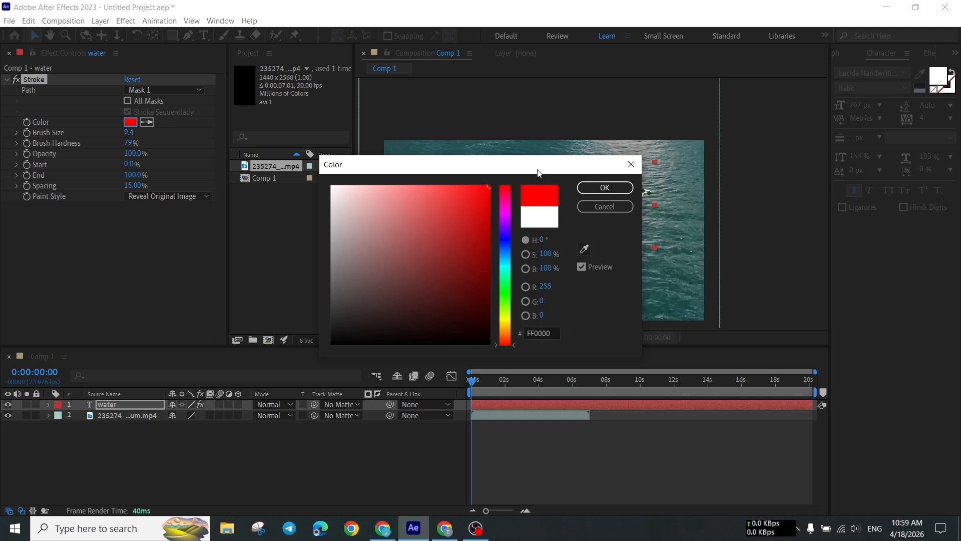
click(583, 187)
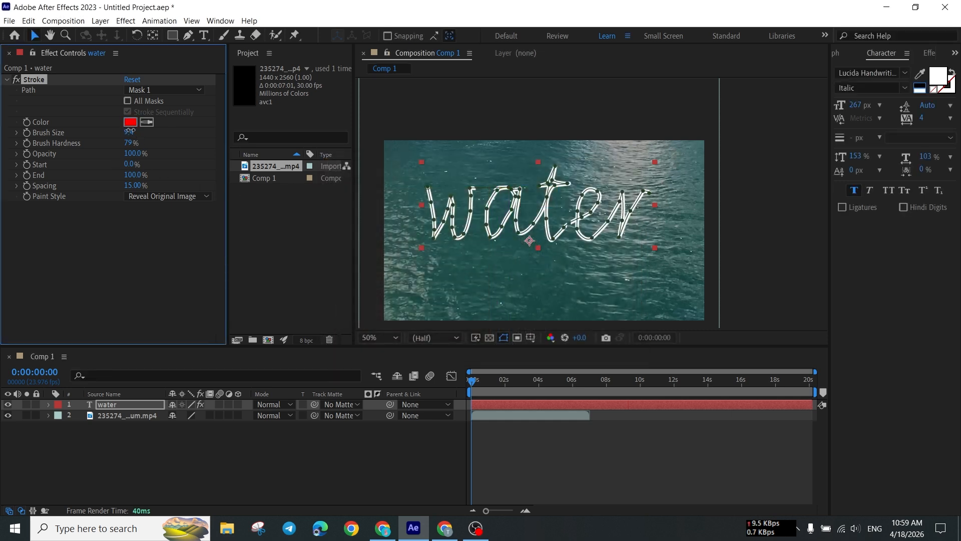
drag(129, 131, 376, 137)
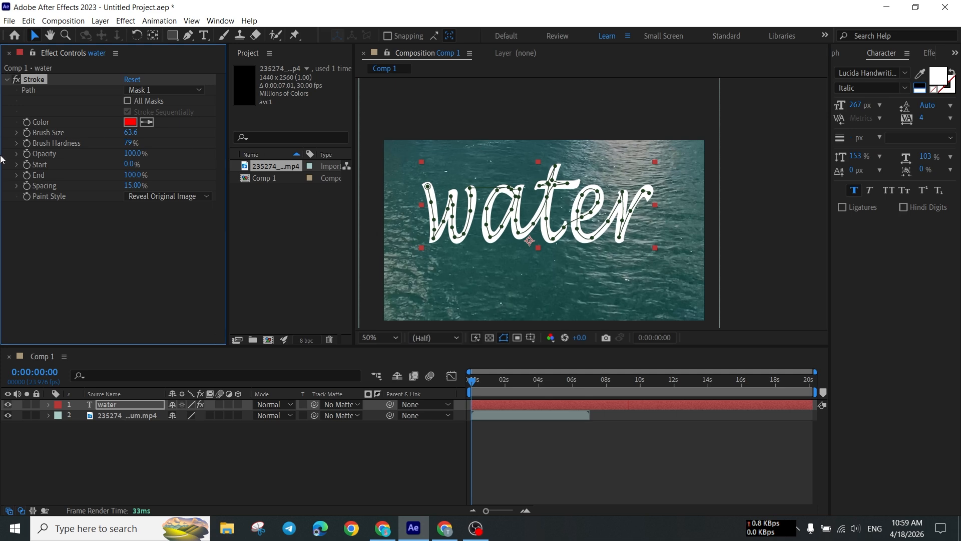
Preview the stroked text, return to 0:00:00:00 and turn on keyframing for the Stroke effect's End property
key(space)
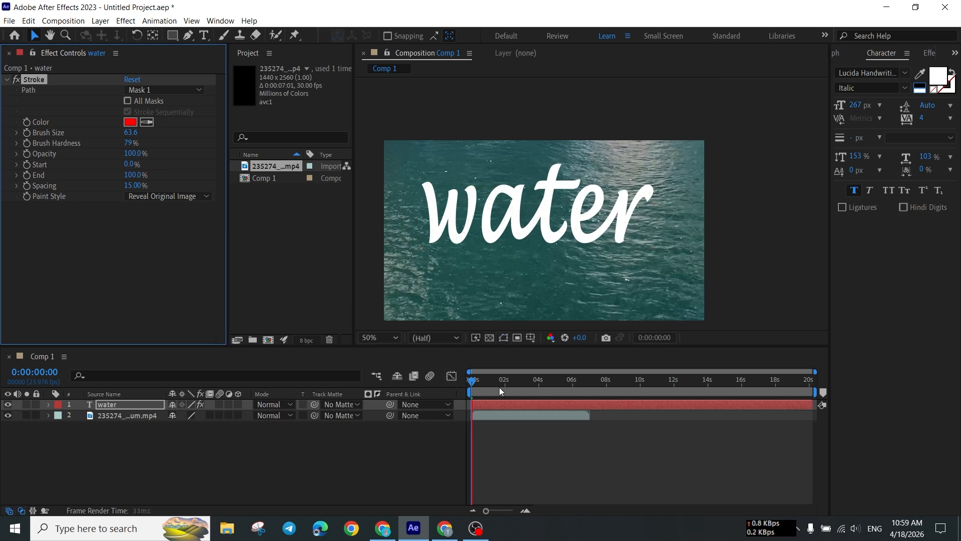
key(space)
drag(488, 386, 439, 383)
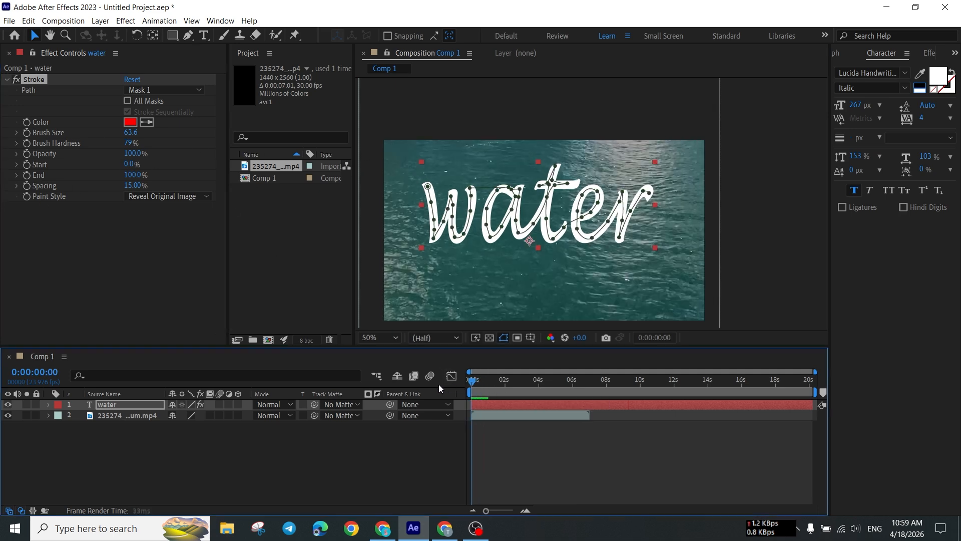
click(27, 175)
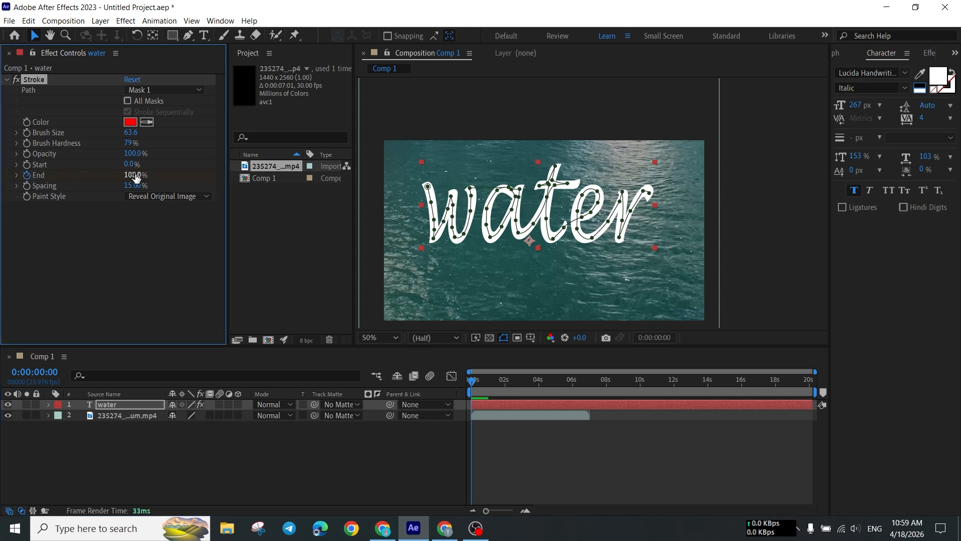
Keyframe the Stroke effect's End at 0% at 0:00:00:00 and 100% at 0:00:06:22
mouse_move(136, 178)
mouse_down()
mouse_move(66, 177)
mouse_move(120, 177)
mouse_move(88, 182)
mouse_up()
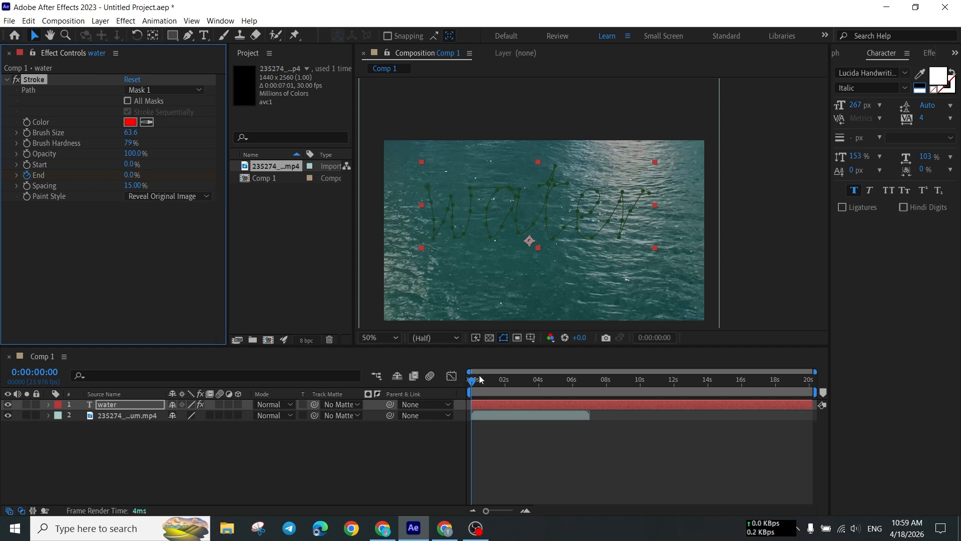
drag(477, 380, 587, 387)
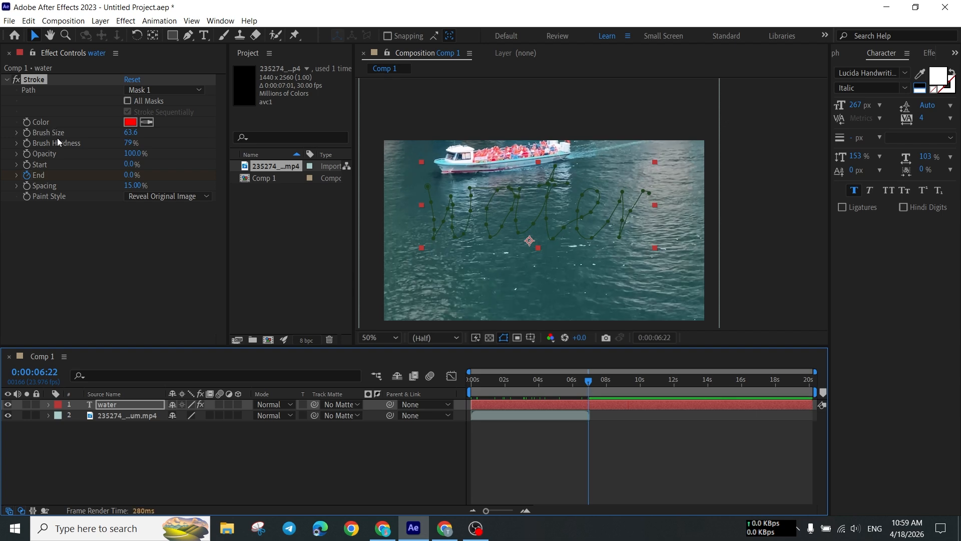
drag(131, 176, 230, 178)
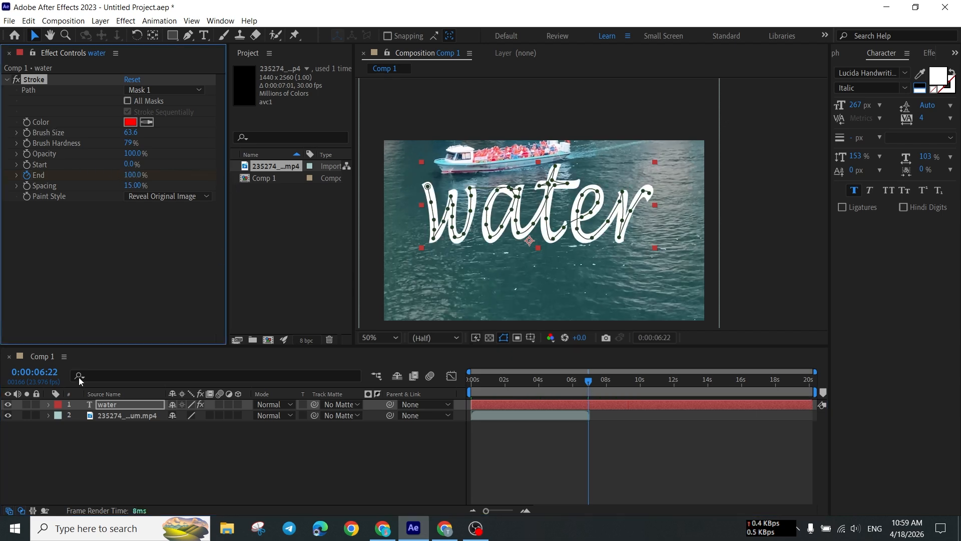
Expand the water text layer's properties in the timeline and preview the handwriting reveal from the start
click(49, 405)
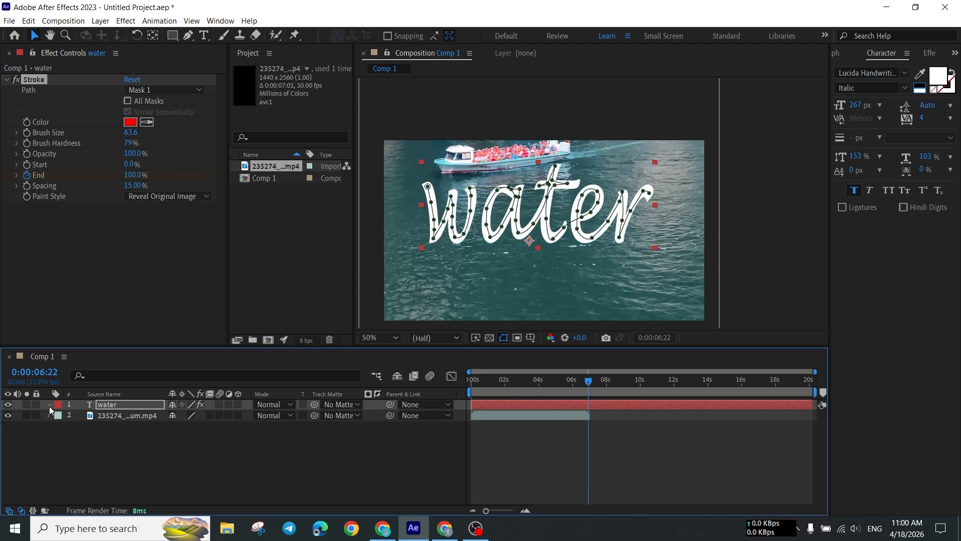
mouse_move(565, 384)
mouse_down()
mouse_move(474, 390)
mouse_move(596, 395)
mouse_move(422, 403)
mouse_up()
key(space)
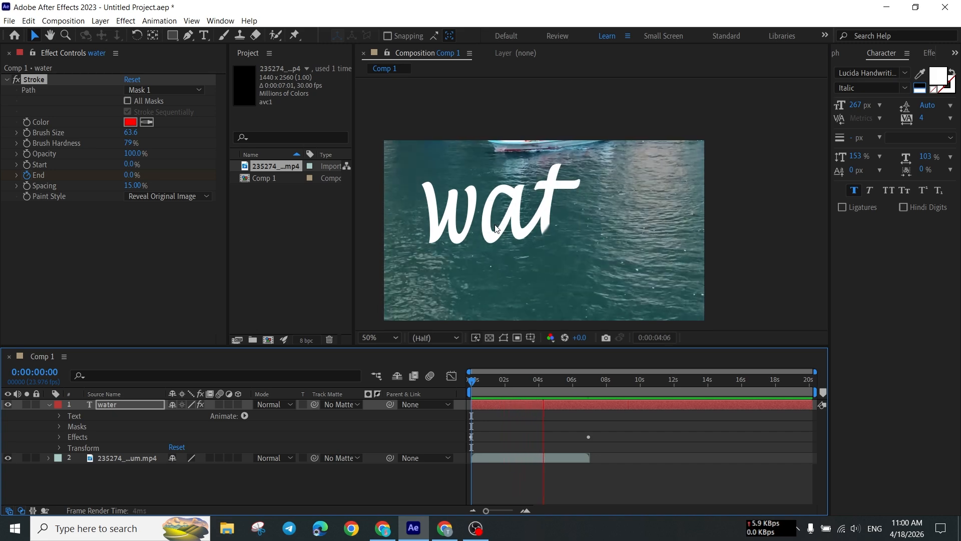
key(space)
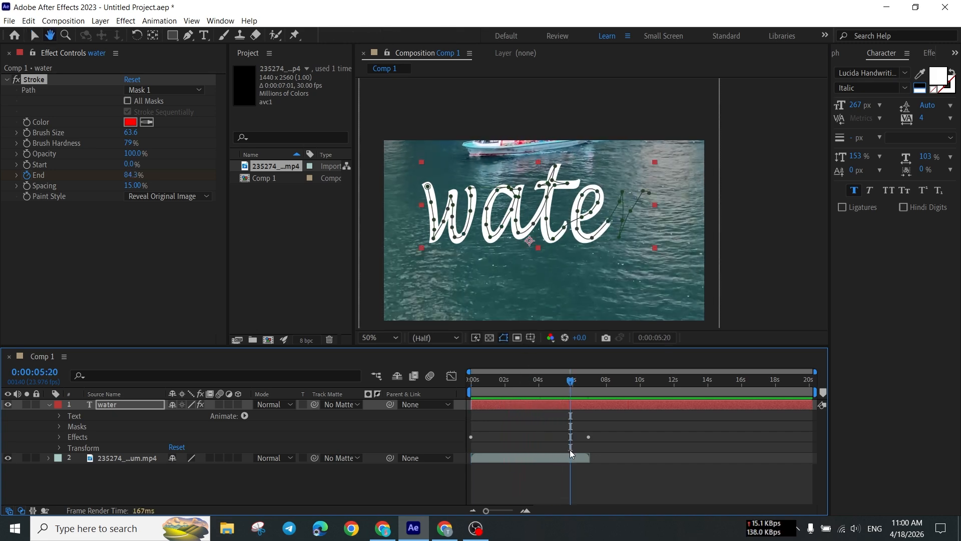
Expose the Stroke effect's End keyframes in the timeline and move the 100% keyframe earlier to about 4.5 seconds
drag(590, 434, 565, 441)
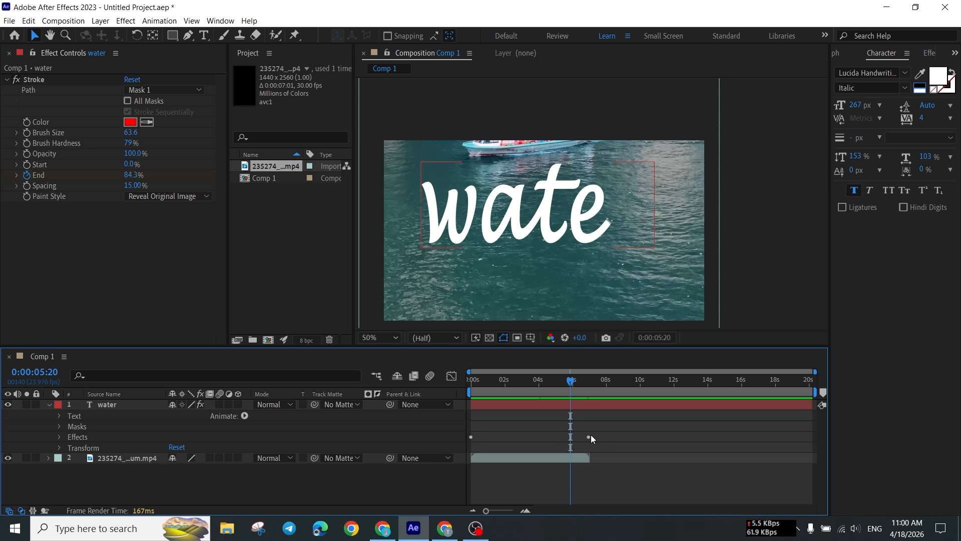
drag(560, 440, 560, 440)
click(60, 436)
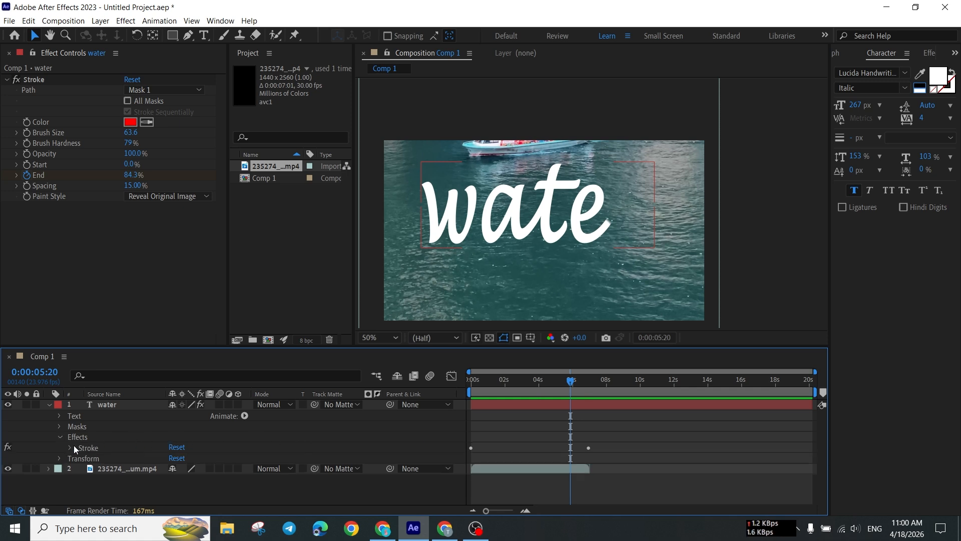
click(73, 446)
scroll(298, 479, down, 3)
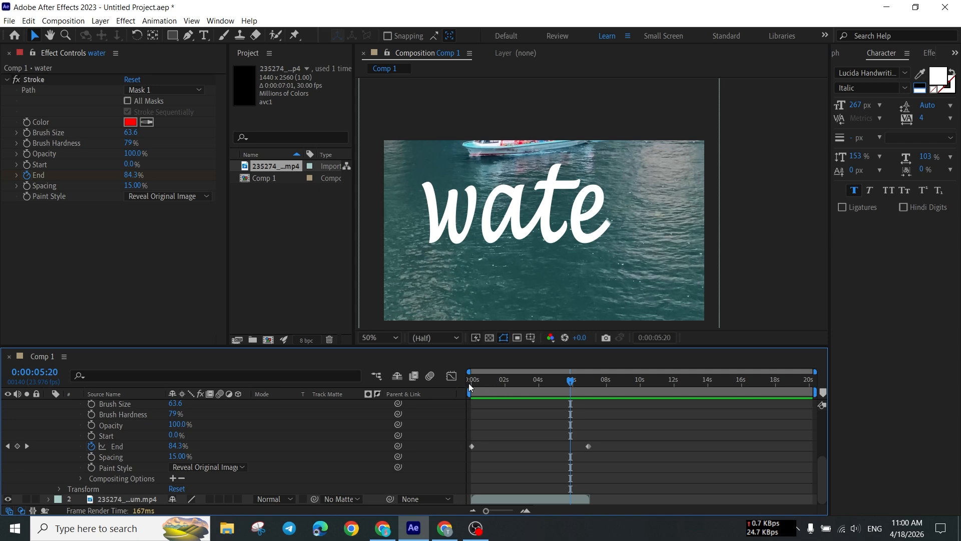
drag(497, 378, 454, 395)
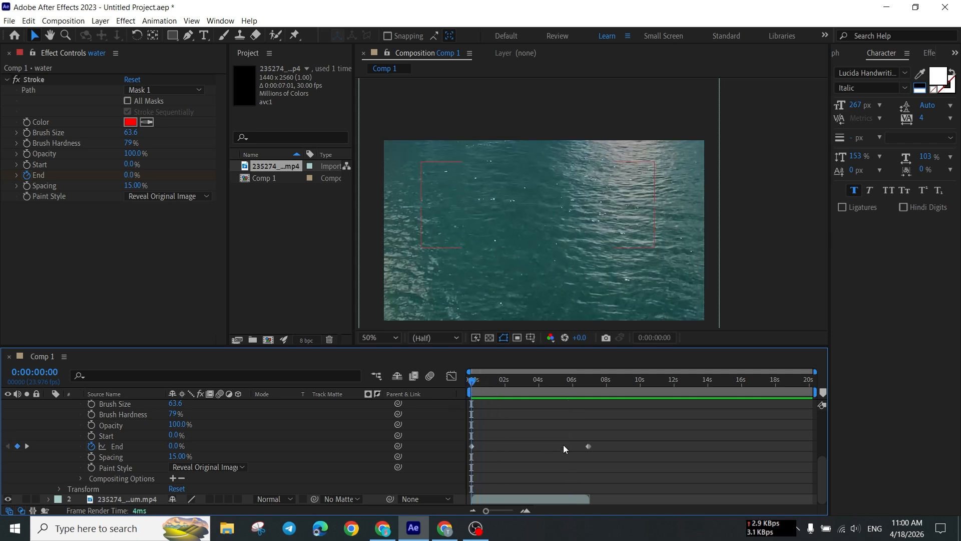
click(588, 447)
drag(589, 447, 549, 446)
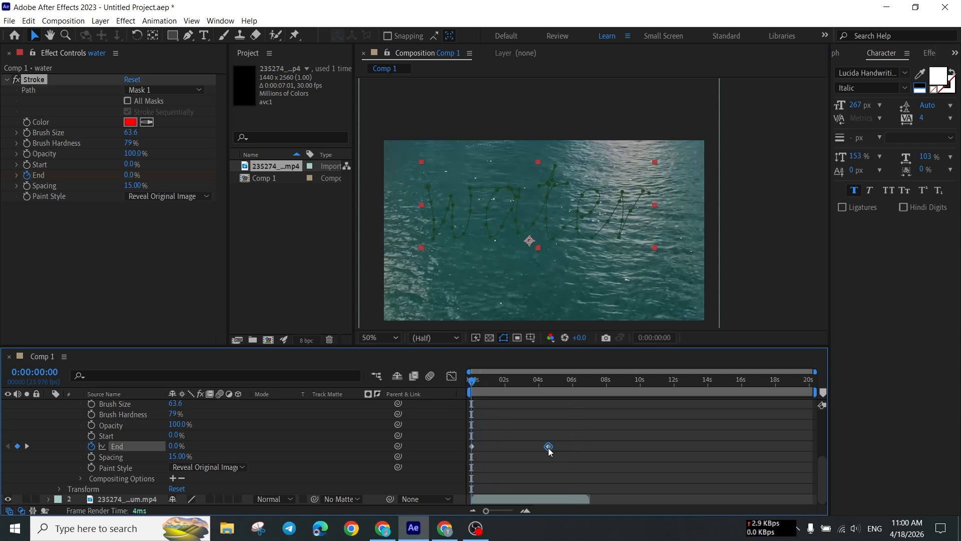
Preview the reveal, move the 100% End keyframe earlier to about 3.5 seconds, and replay it from the start
key(space)
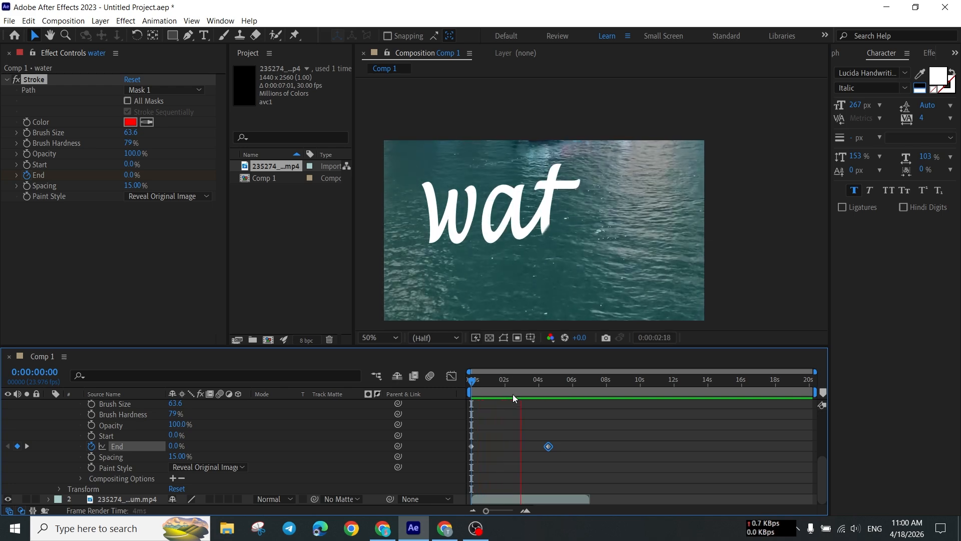
key(space)
drag(553, 445, 532, 447)
drag(527, 382, 444, 393)
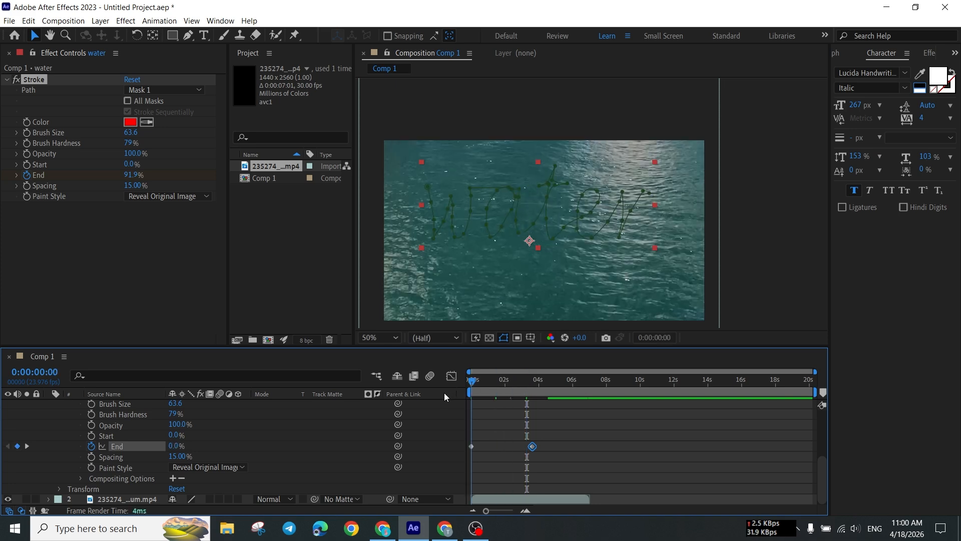
key(space)
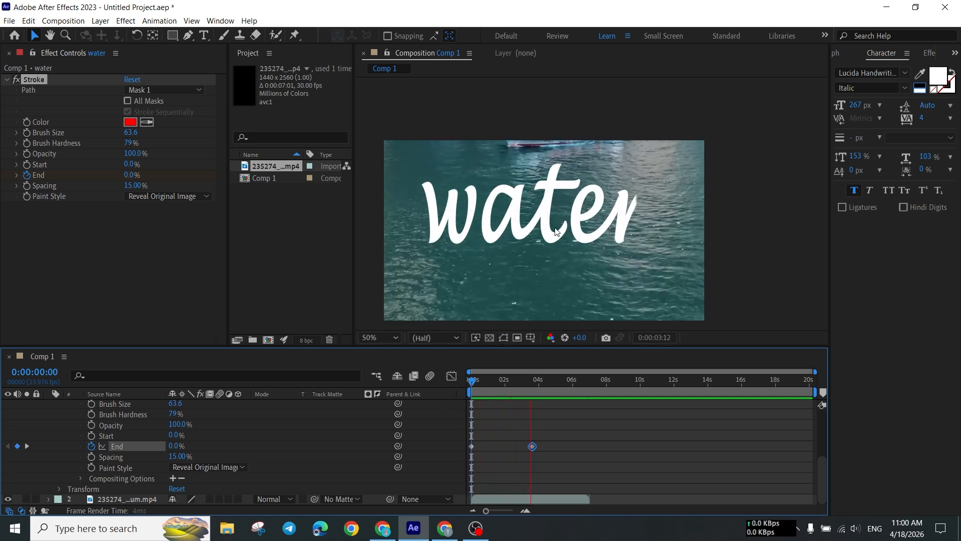
key(space)
key(Home)
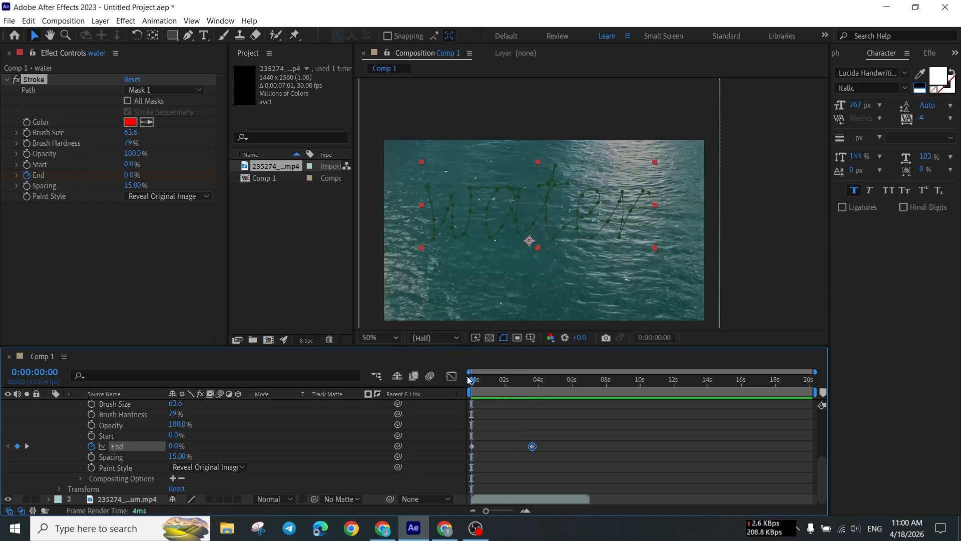
Soften the Stroke effect's brush hardness to 15% and preview the reveal from the start
click(500, 381)
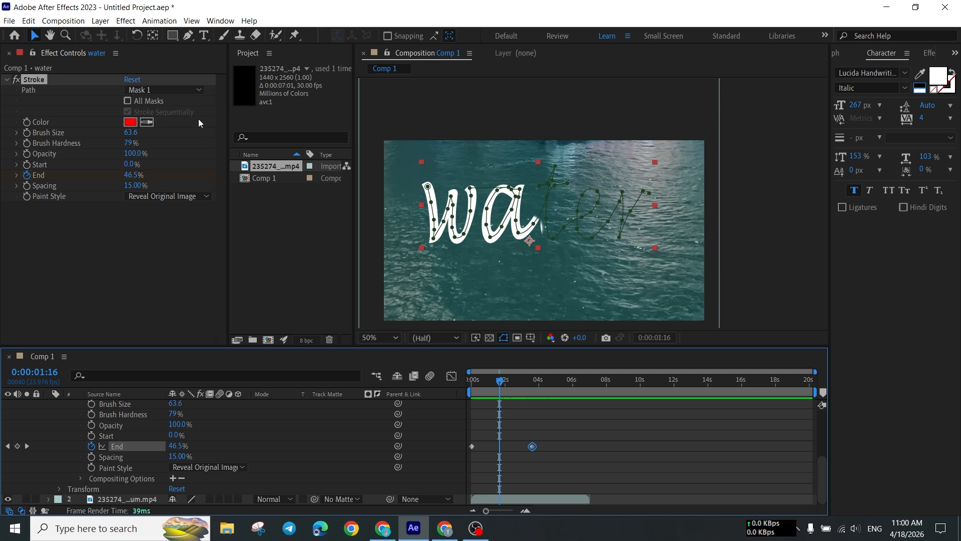
drag(129, 142, 95, 143)
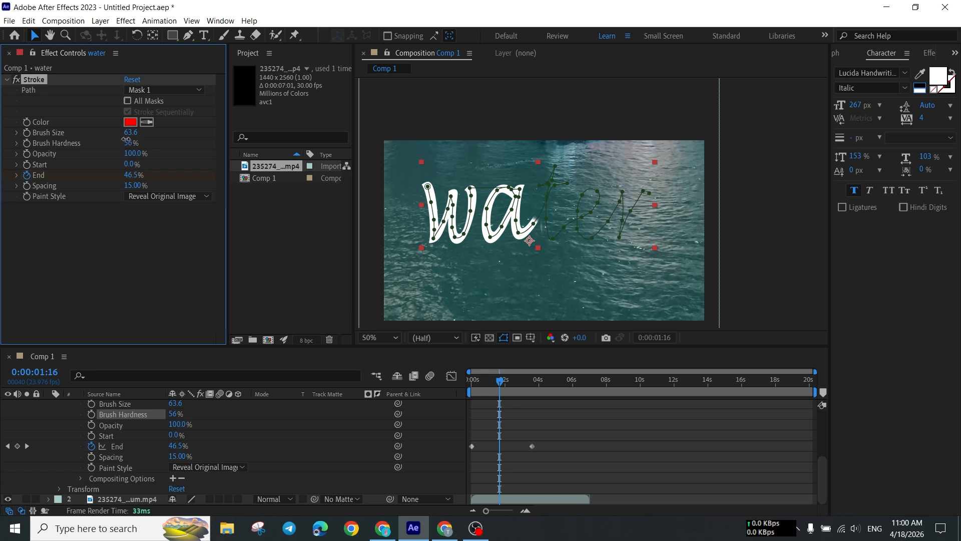
drag(126, 139, 20, 146)
drag(500, 384, 449, 391)
key(space)
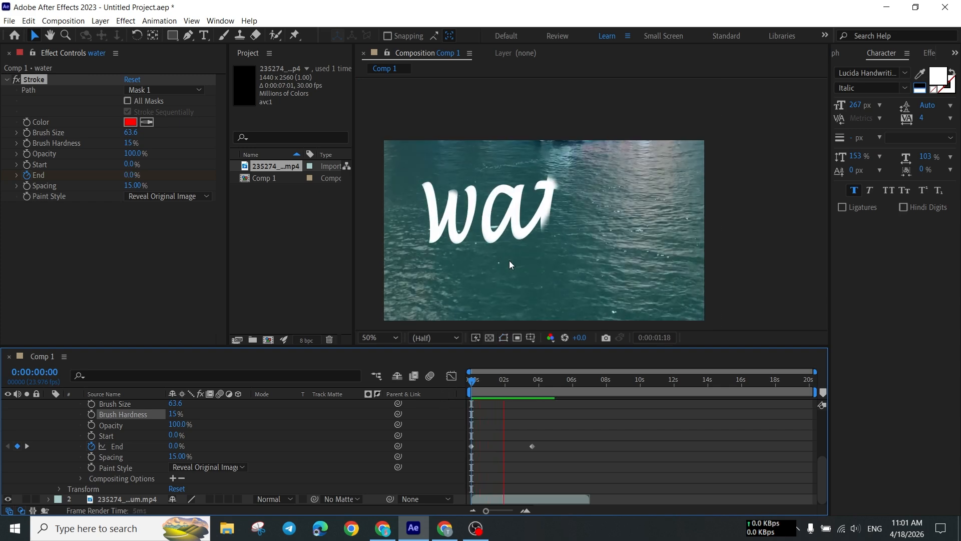
key(space)
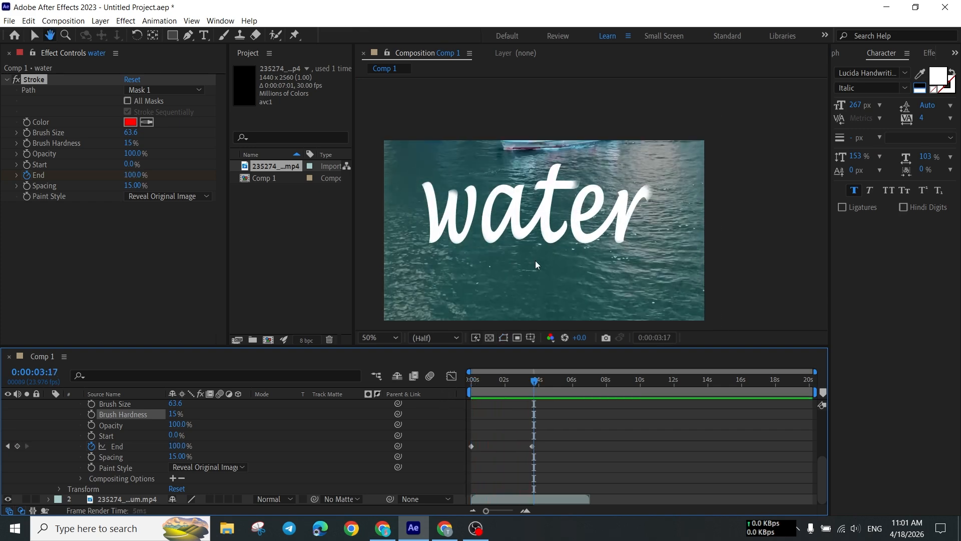
drag(541, 386, 406, 386)
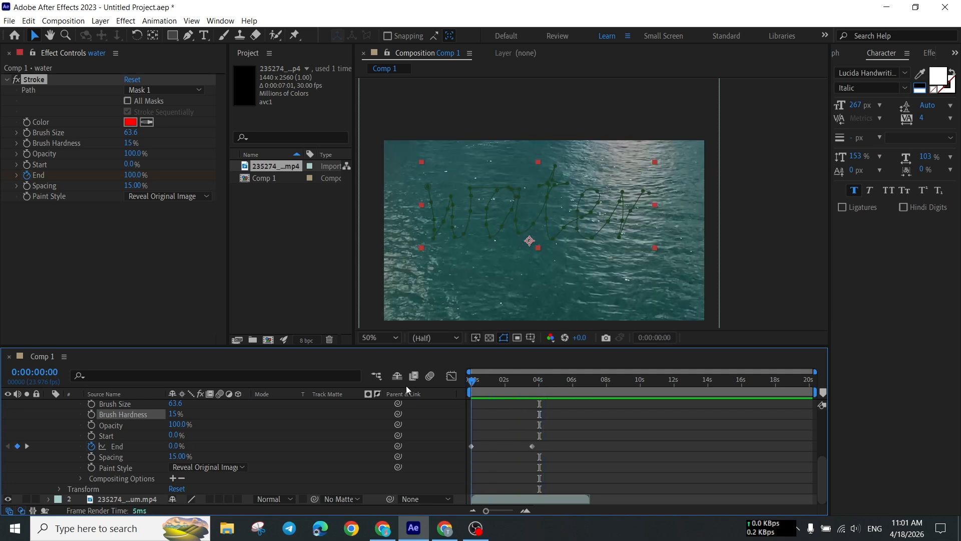
Set the Stroke effect's brush hardness to 45%, judging it on a partly revealed frame, and preview the reveal from 0:00:00:00
click(124, 146)
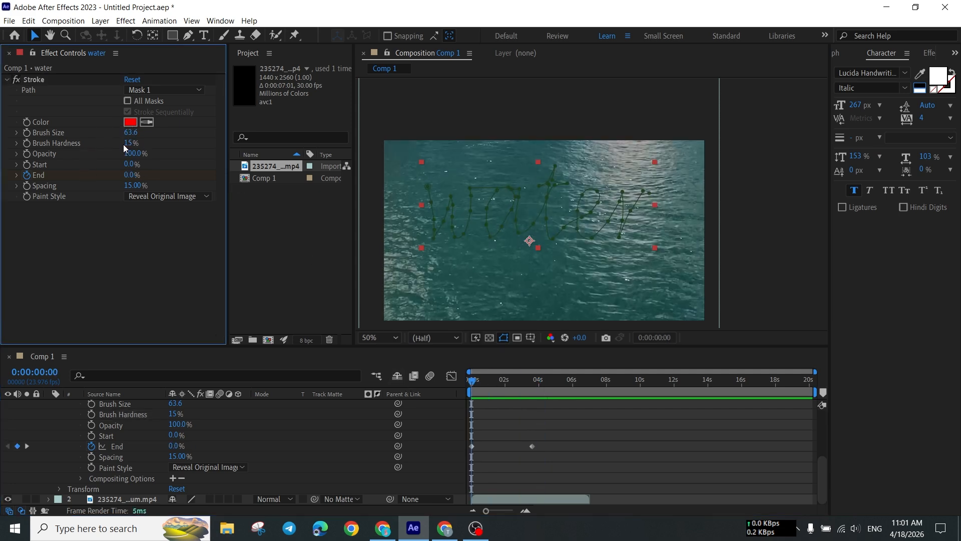
click(486, 386)
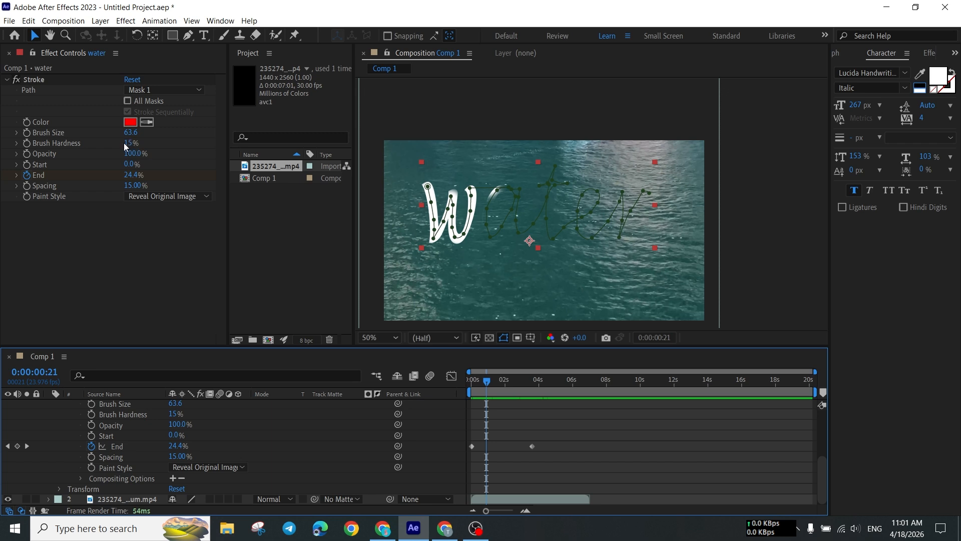
drag(124, 142, 190, 143)
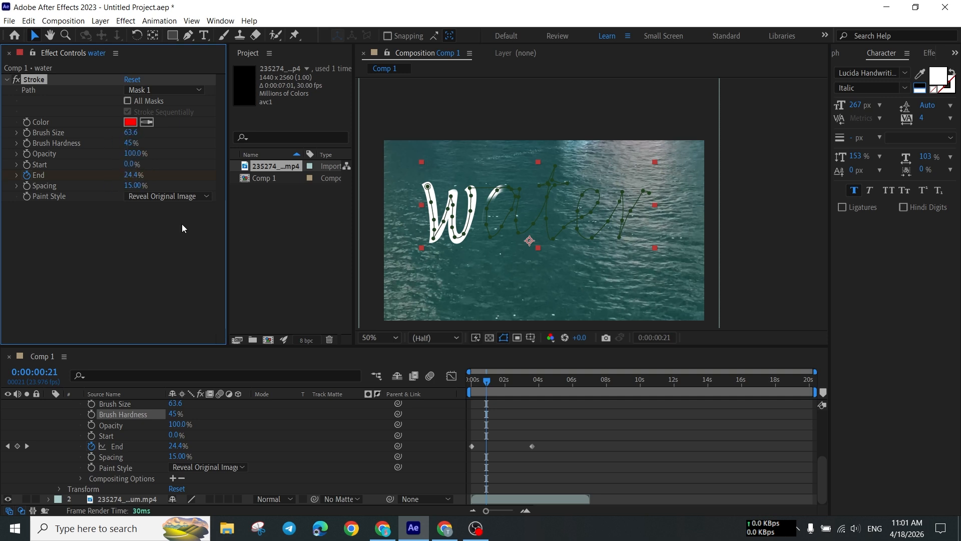
drag(487, 386, 464, 387)
key(space)
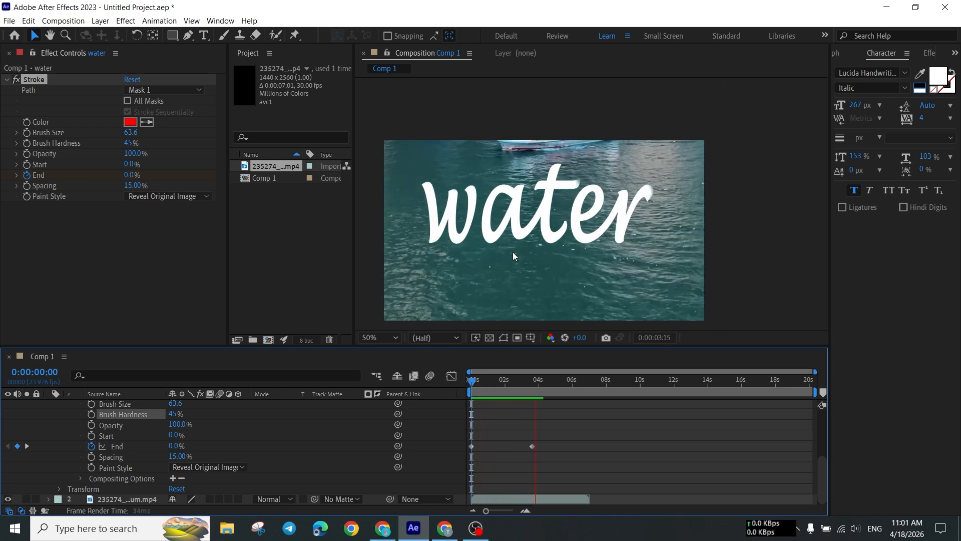
key(space)
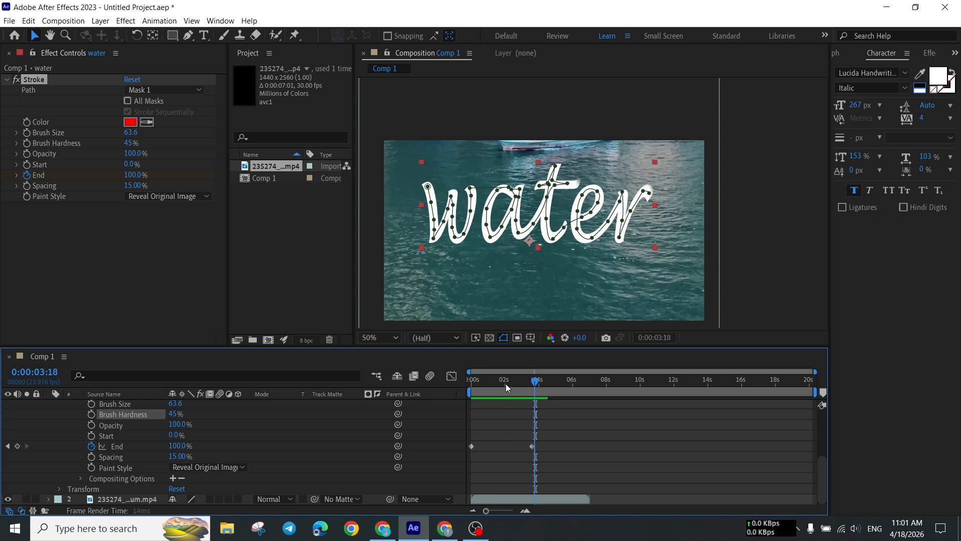
Replay the finished handwriting animation several times from the start to check the reveal's speed and edge softness
drag(506, 383, 434, 384)
key(space)
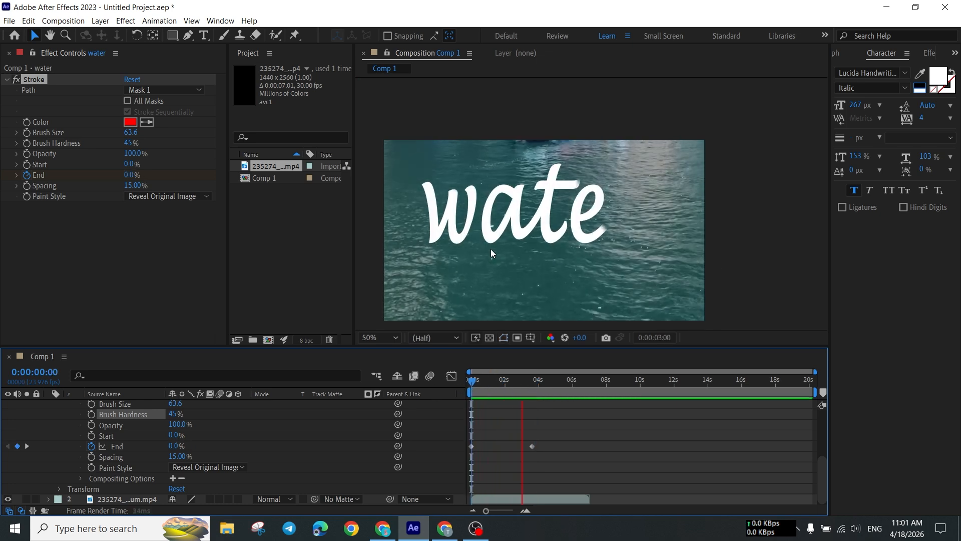
key(space)
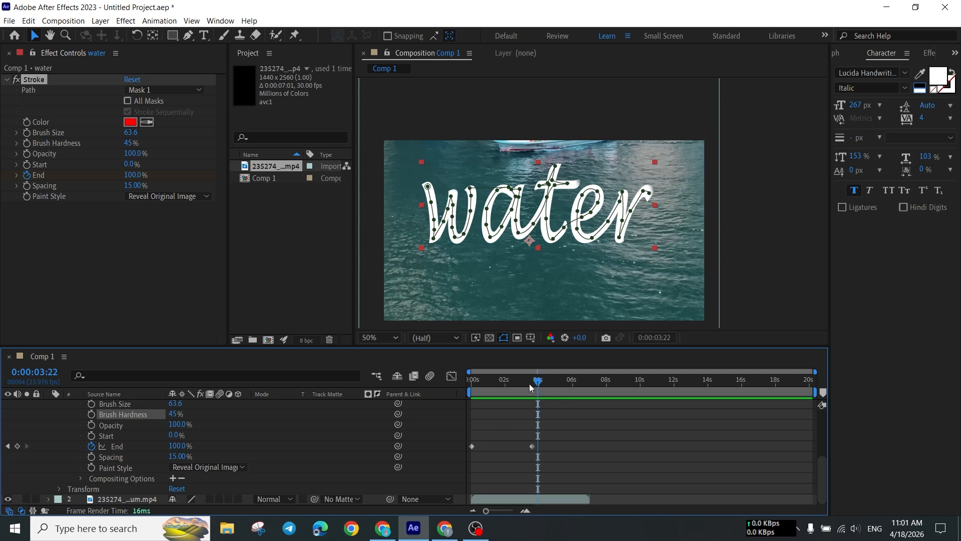
drag(530, 384, 470, 386)
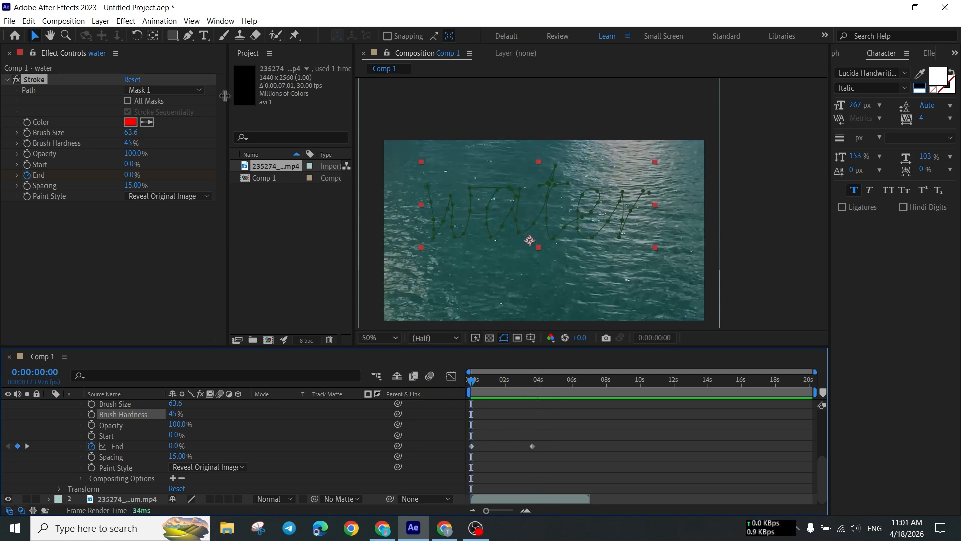
key(space)
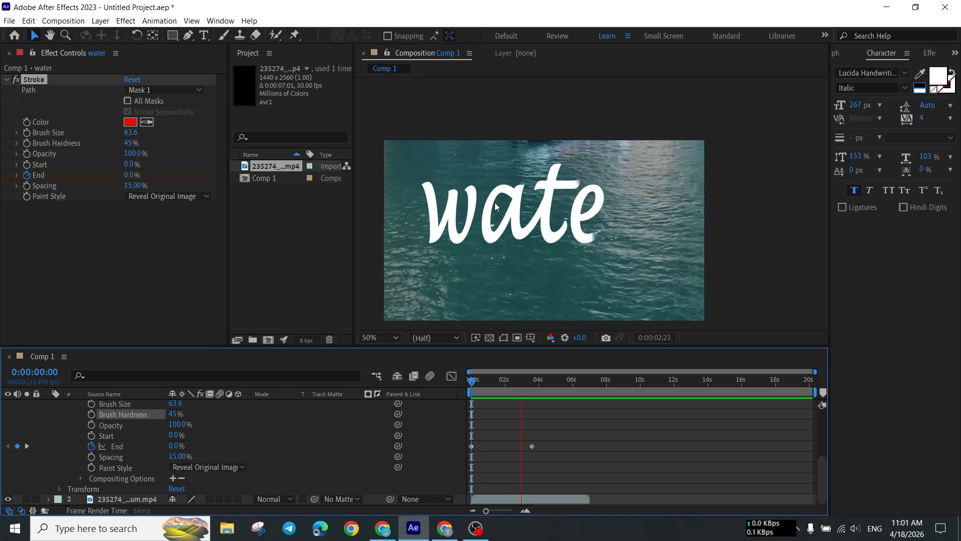
key(space)
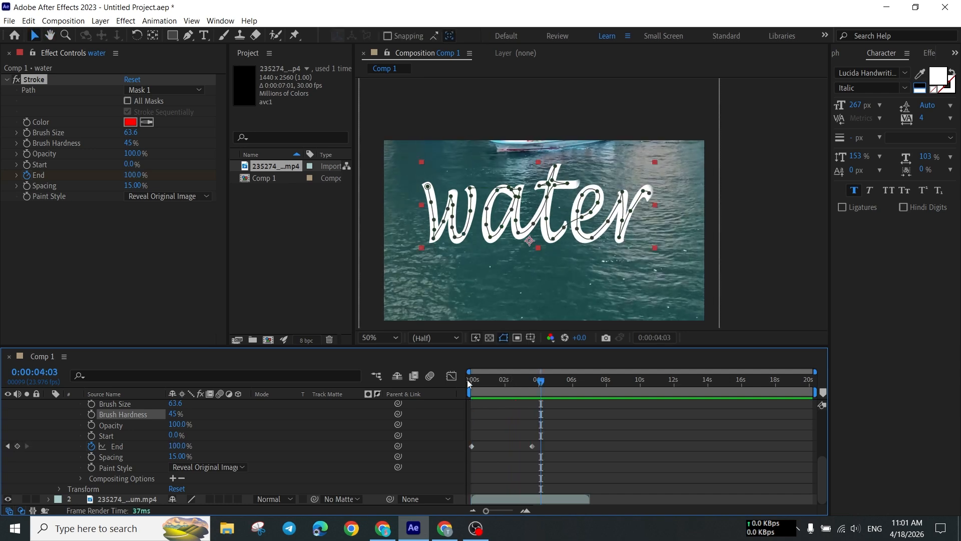
drag(480, 377, 453, 385)
key(space)
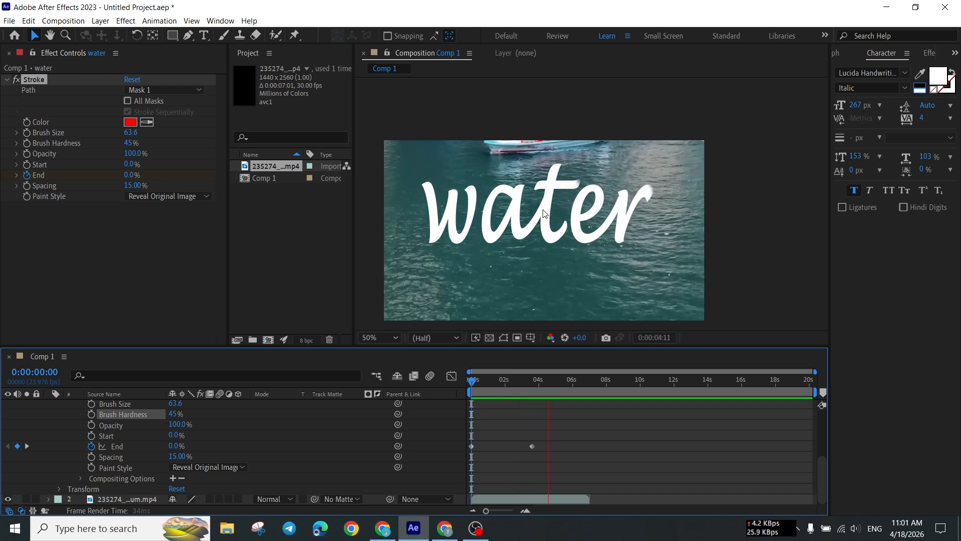
click(482, 386)
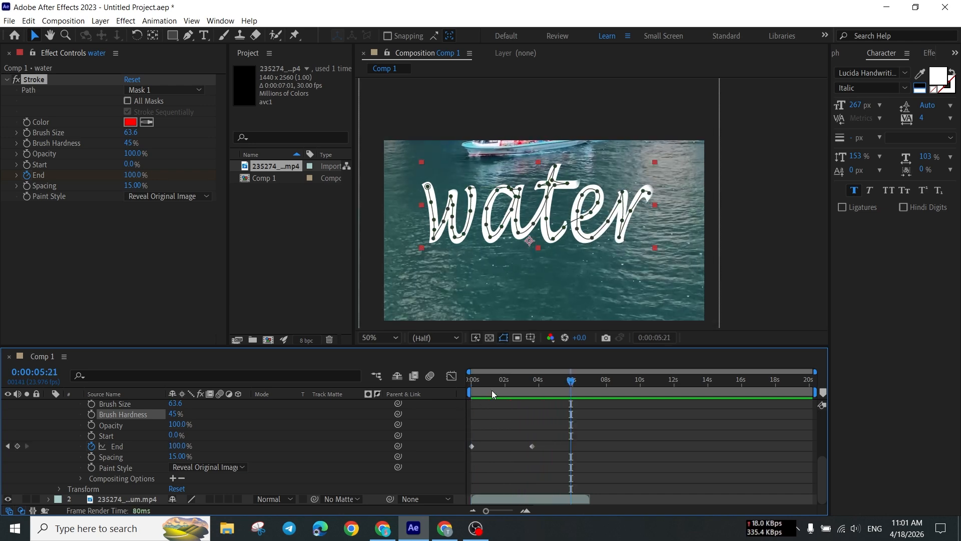
key(Home)
key(space)
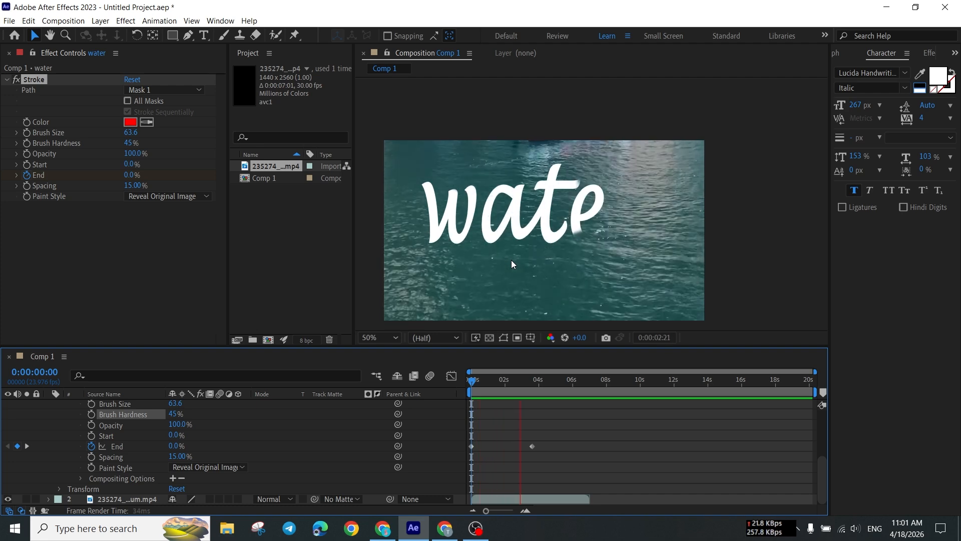
key(space)
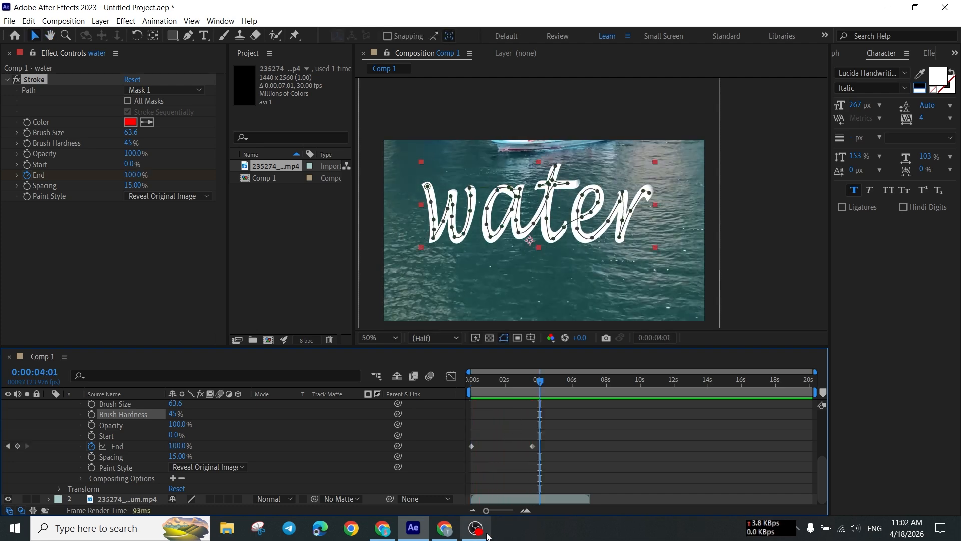